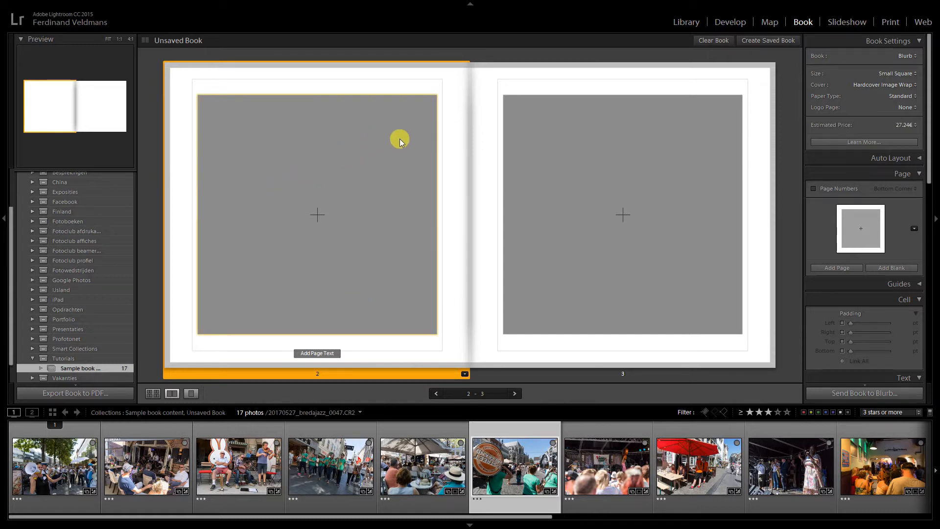
Apply the Multiple Photos layout with six portrait cells to page 2 and increase the top padding of its upper-right cell
{"action": "left_click", "coordinate": [464, 374]}
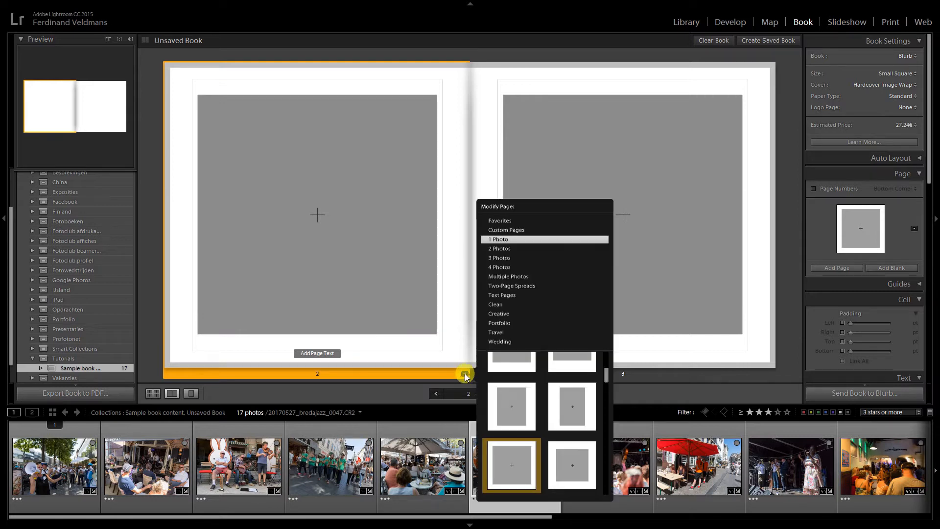
{"action": "left_click", "coordinate": [523, 277]}
{"action": "left_click_drag", "start_coordinate": [607, 424], "coordinate": [598, 448]}
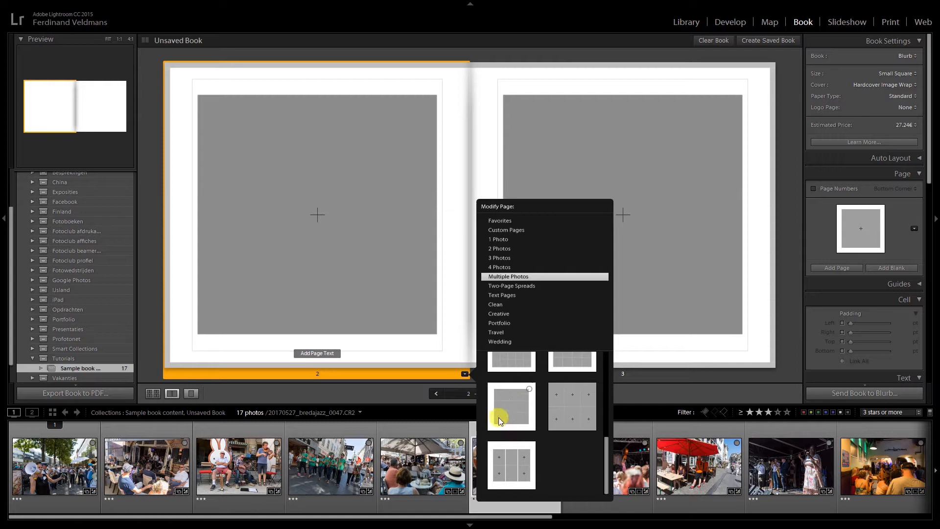
{"action": "left_click", "coordinate": [506, 467]}
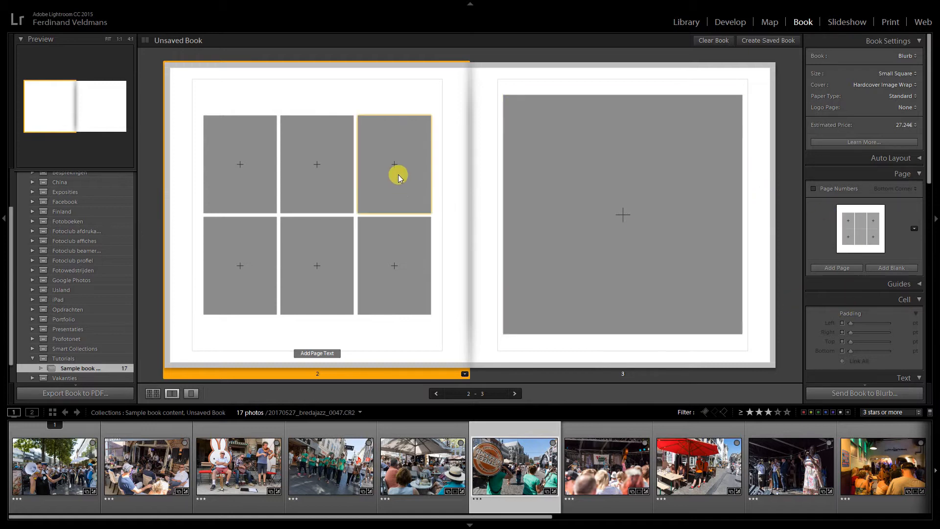
{"action": "left_click", "coordinate": [406, 195]}
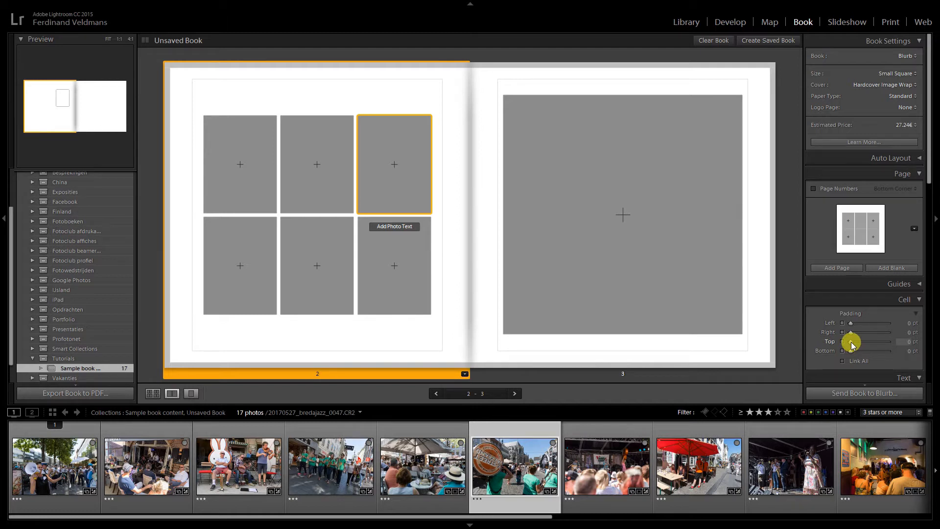
{"action": "left_click_drag", "start_coordinate": [851, 342], "coordinate": [871, 345]}
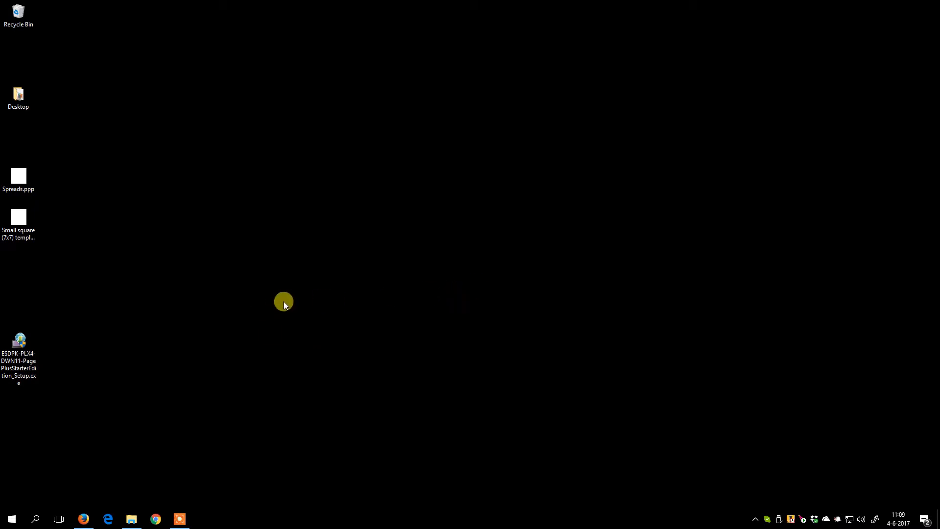
Run the PagePlus Starter Edition installer from the desktop, keep the prefilled customer information and accept the license agreement
{"action": "double_click", "coordinate": [20, 346]}
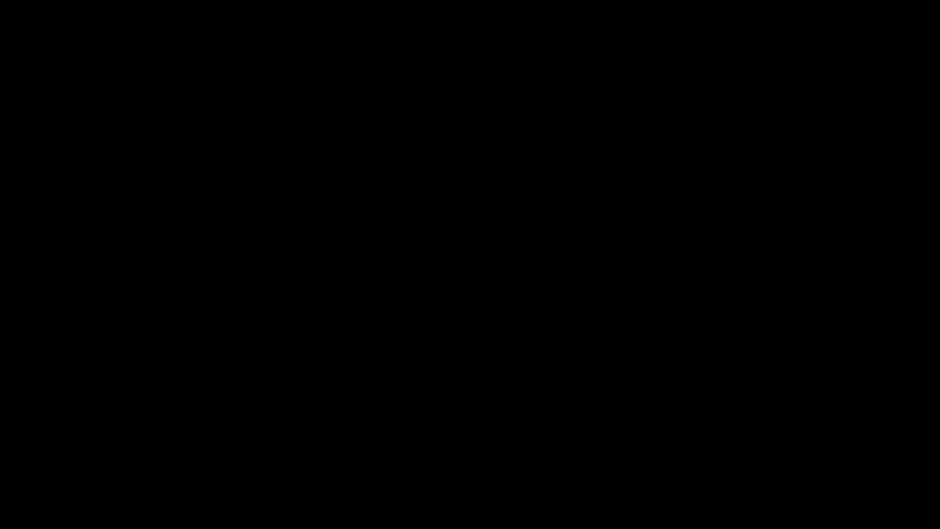
{"action": "left_click", "coordinate": [406, 325]}
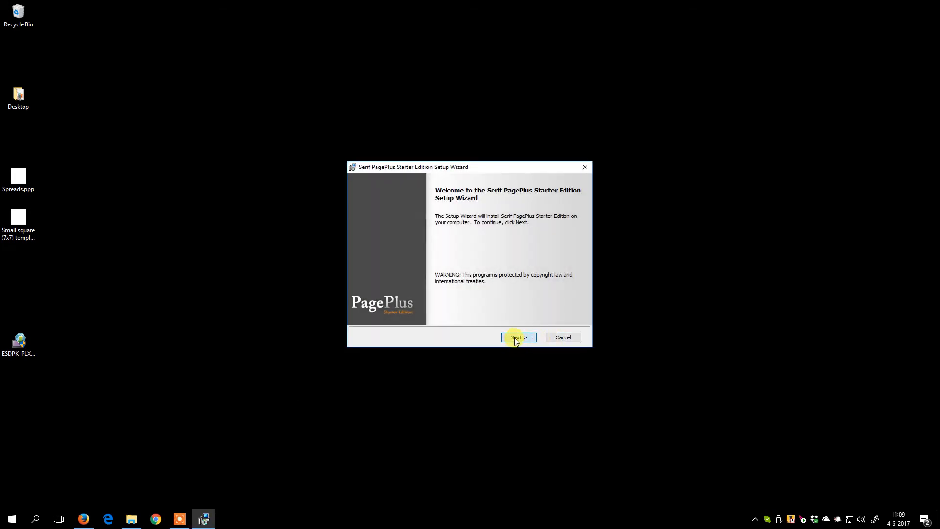
{"action": "left_click", "coordinate": [515, 337]}
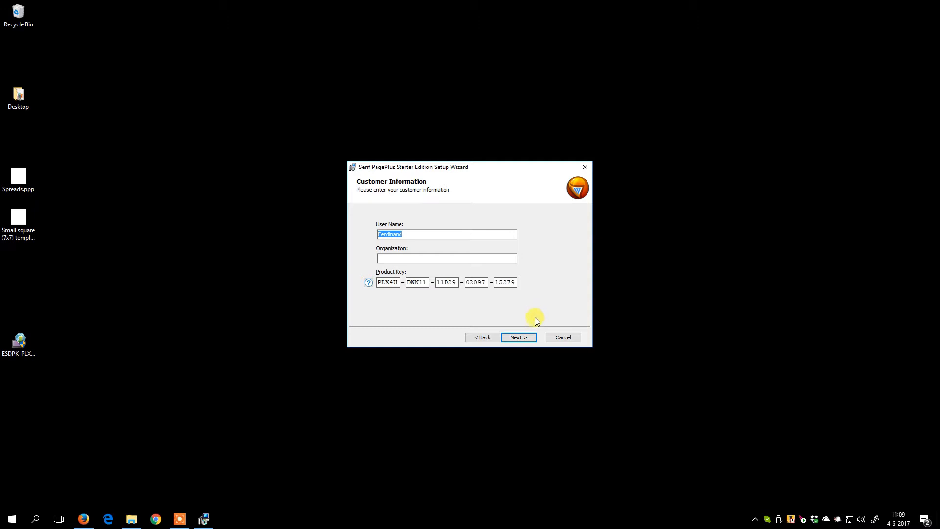
{"action": "left_click", "coordinate": [516, 337]}
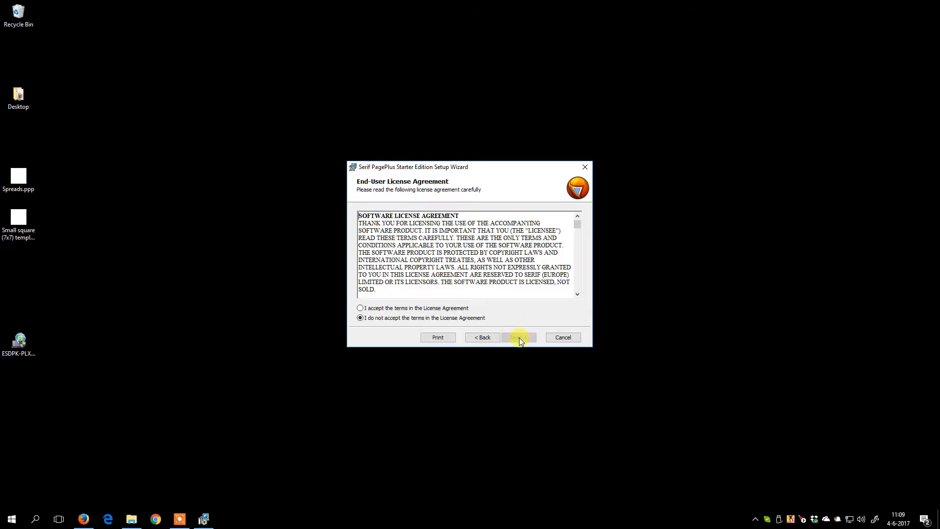
{"action": "left_click", "coordinate": [431, 308]}
{"action": "left_click", "coordinate": [514, 339]}
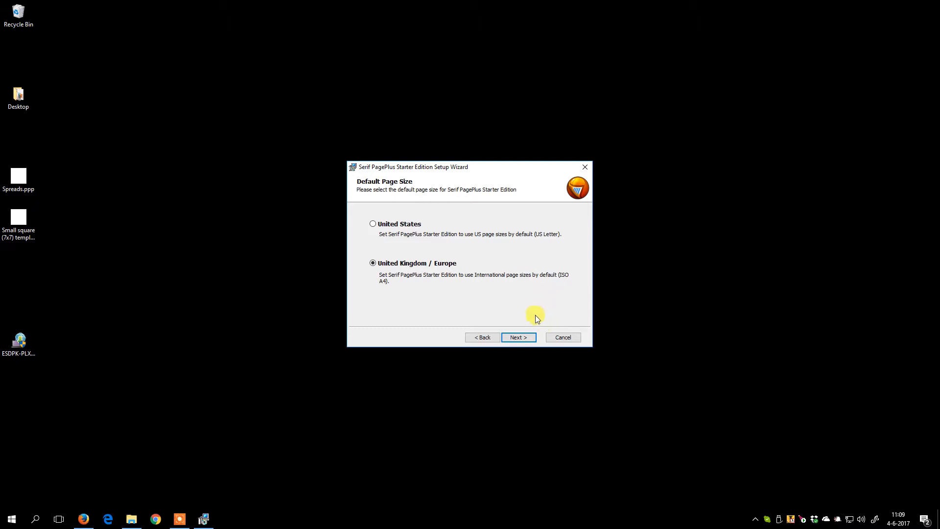
Install PagePlus with the United Kingdom / Europe page size, Dutch dictionary and default shortcuts and folder, and finish the setup
{"action": "left_click", "coordinate": [518, 337]}
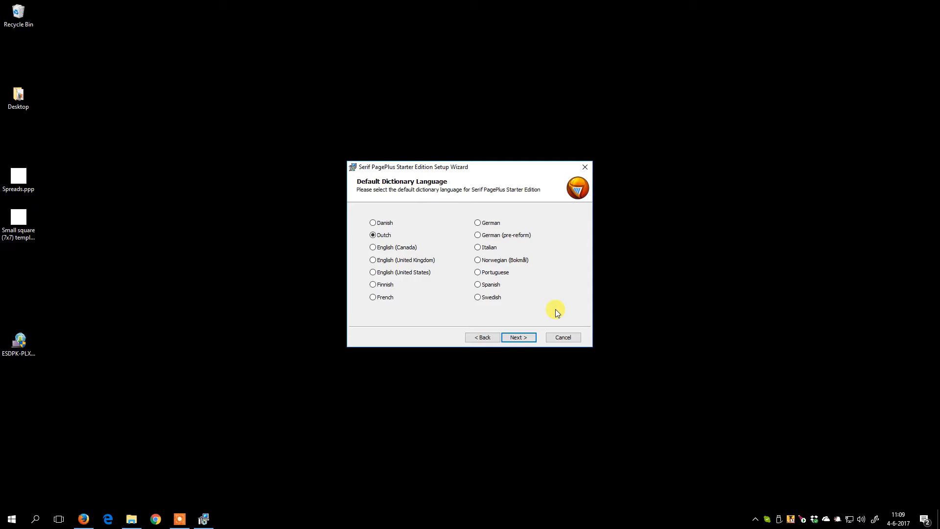
{"action": "left_click", "coordinate": [522, 339]}
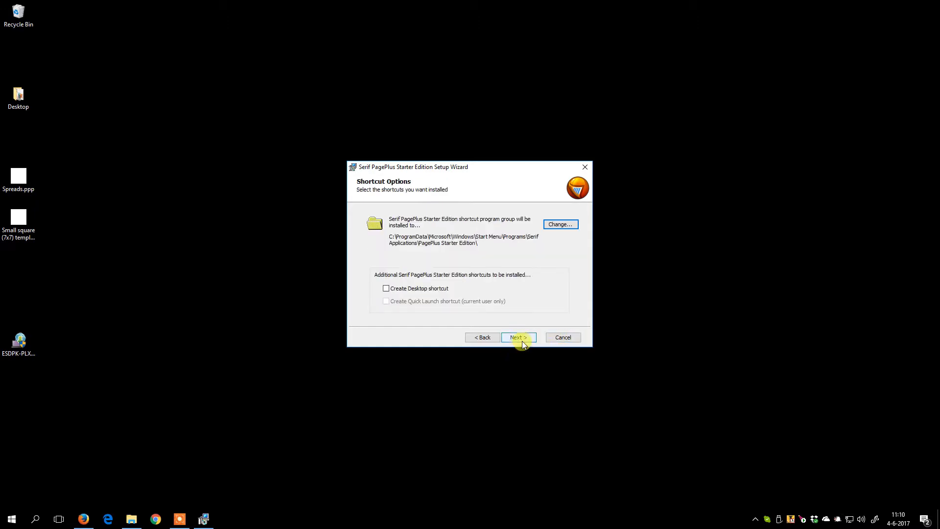
{"action": "left_click", "coordinate": [520, 338]}
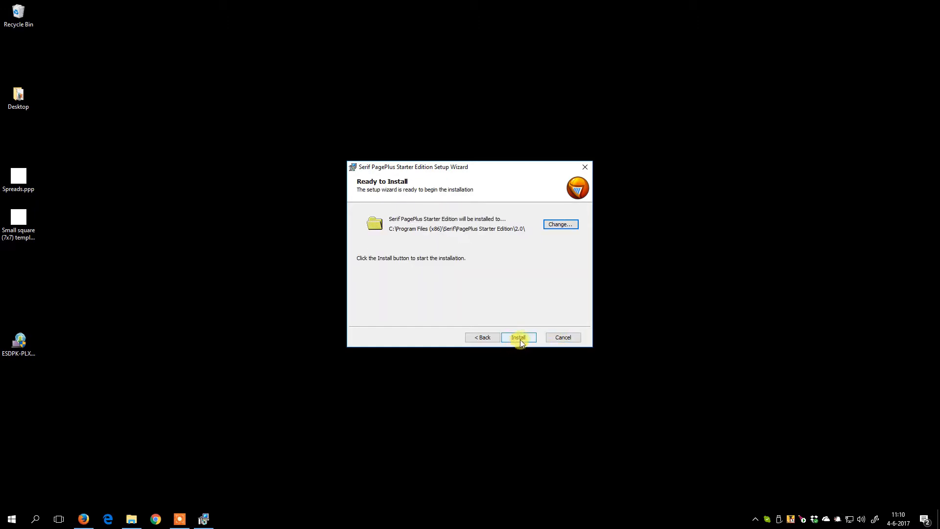
{"action": "left_click", "coordinate": [516, 339]}
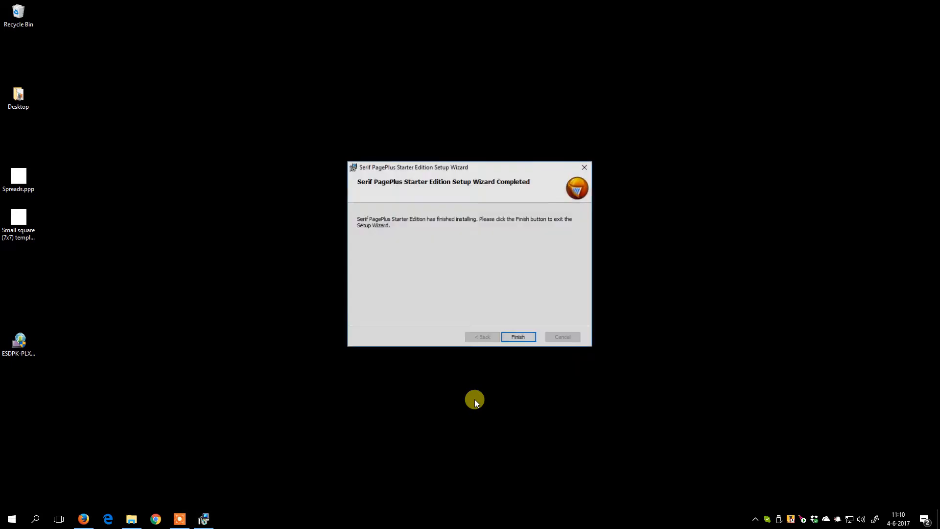
{"action": "left_click", "coordinate": [515, 337]}
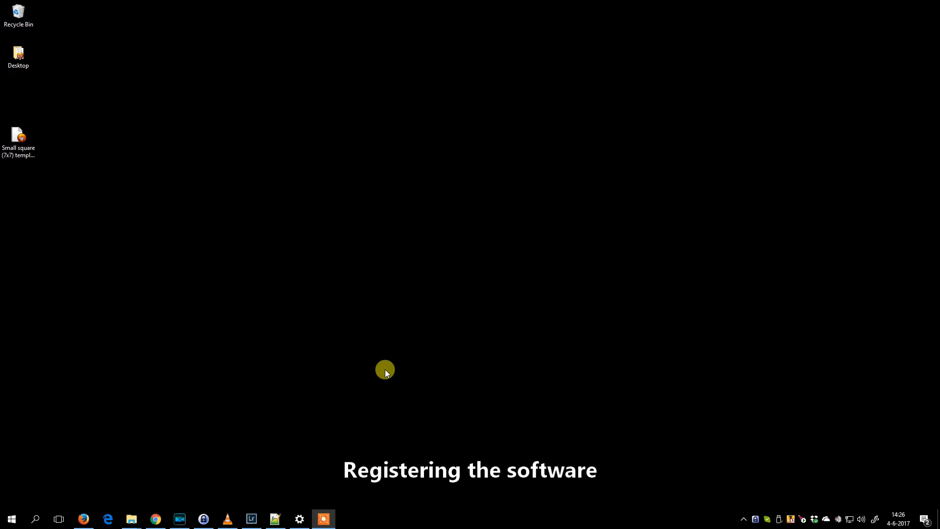
Launch Serif PagePlus Starter Edition and choose to register it online
{"action": "key", "text": "super"}
{"action": "type", "text": "pagepl"}
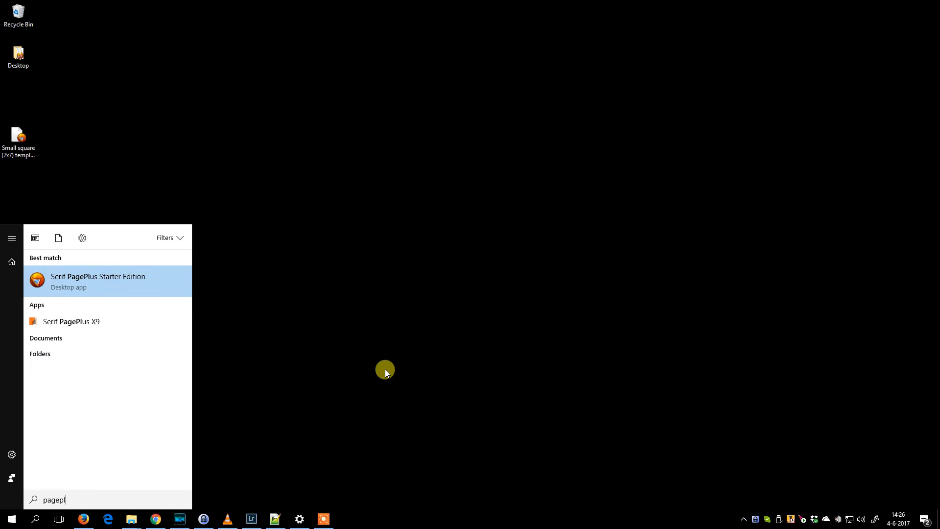
{"action": "key", "text": "Return"}
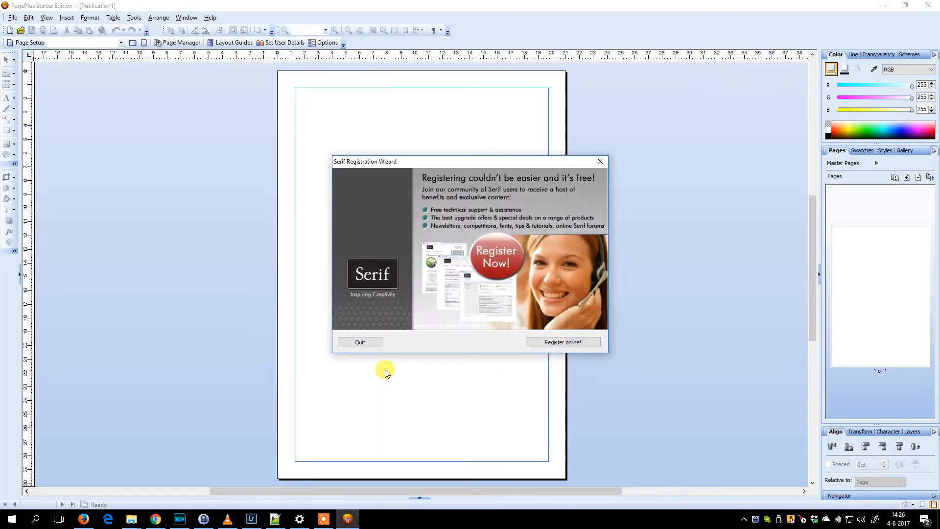
{"action": "left_click", "coordinate": [545, 342]}
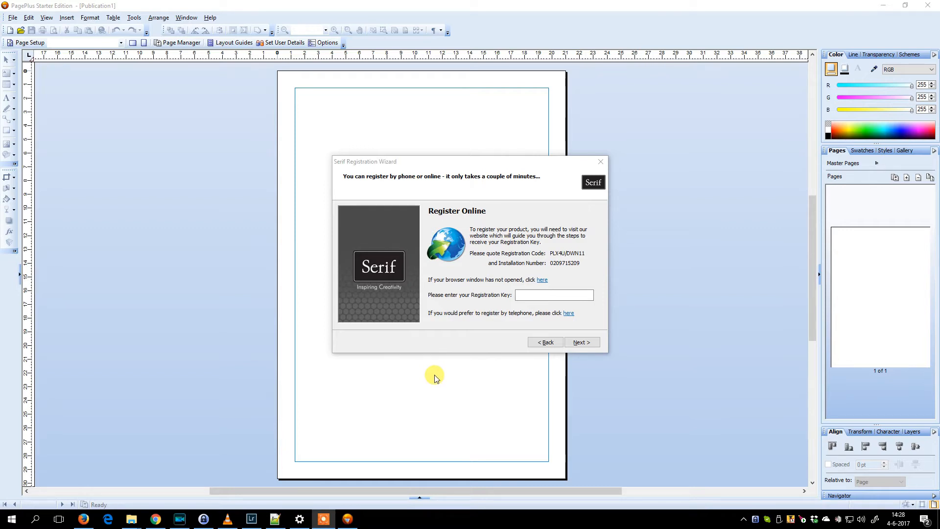
Paste the registration key into the Serif Registration Wizard and complete the registration
{"action": "left_click", "coordinate": [536, 296]}
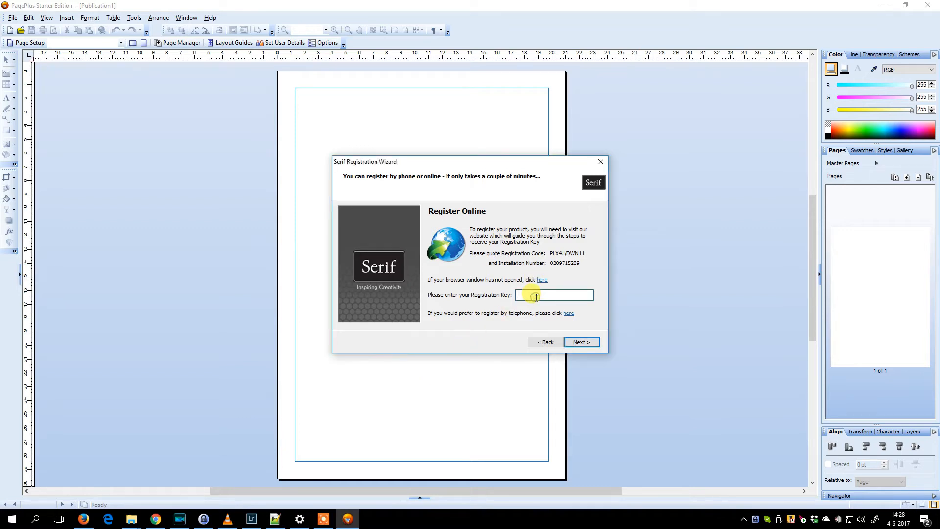
{"action": "key", "text": "ctrl+v"}
{"action": "left_click", "coordinate": [581, 342]}
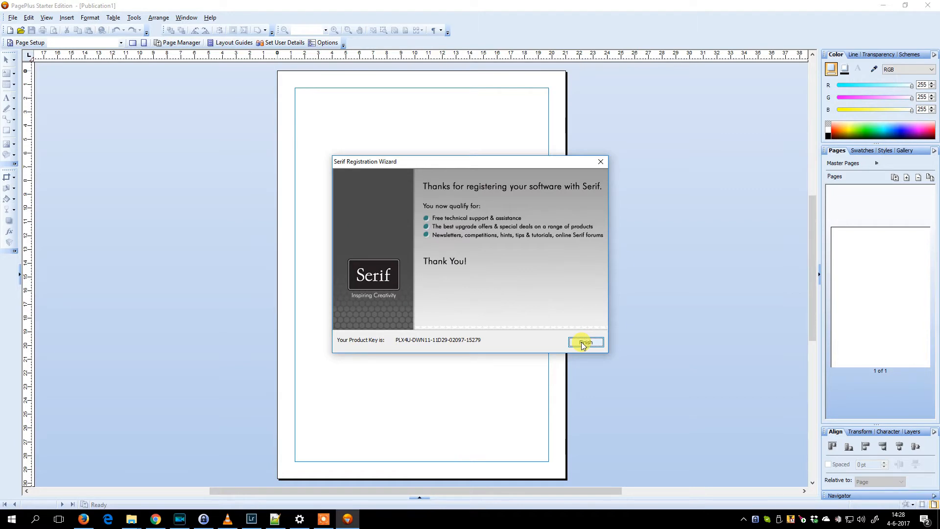
{"action": "left_click", "coordinate": [582, 342]}
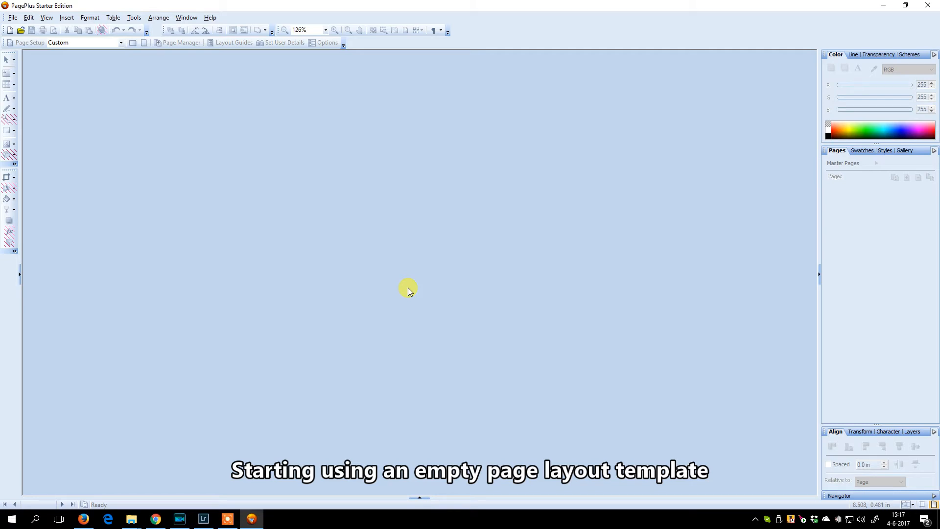
Switch to Chrome and save the small square 7x7 template from the Lightroom custom book layout generator page to the Desktop
{"action": "left_click", "coordinate": [203, 519]}
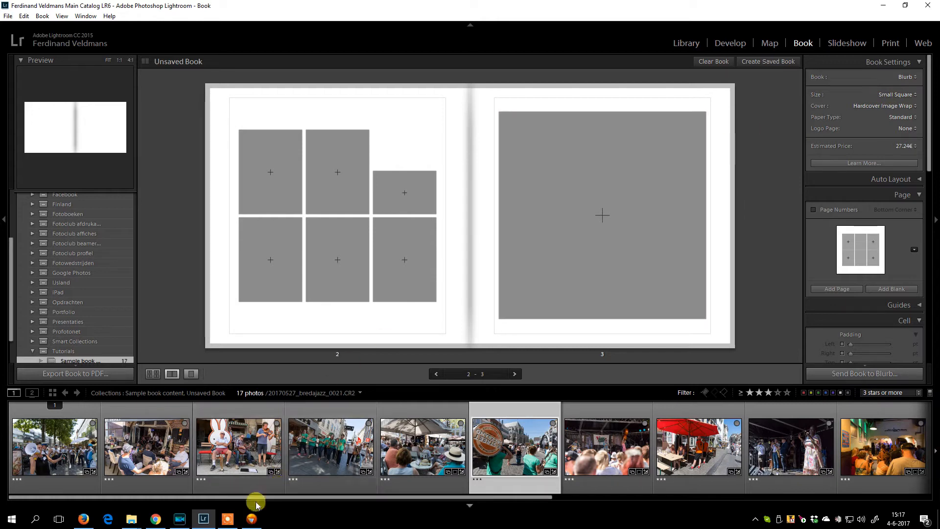
{"action": "left_click", "coordinate": [156, 518]}
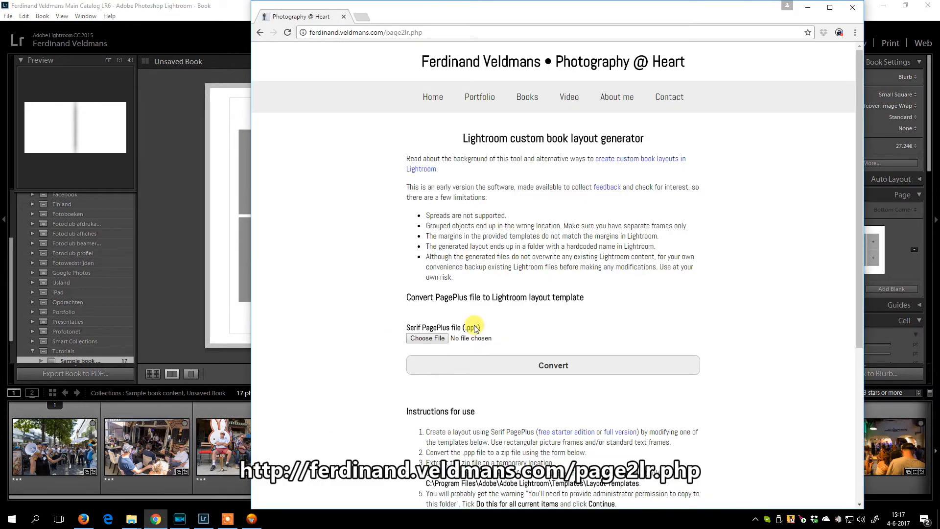
{"action": "scroll", "coordinate": [491, 323], "scroll_direction": "down", "scroll_amount": 5}
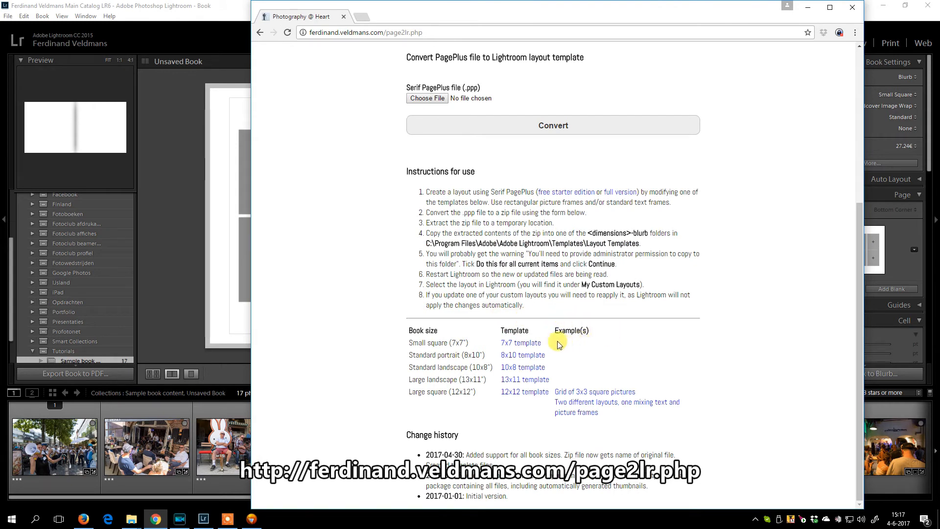
{"action": "right_click", "coordinate": [530, 347]}
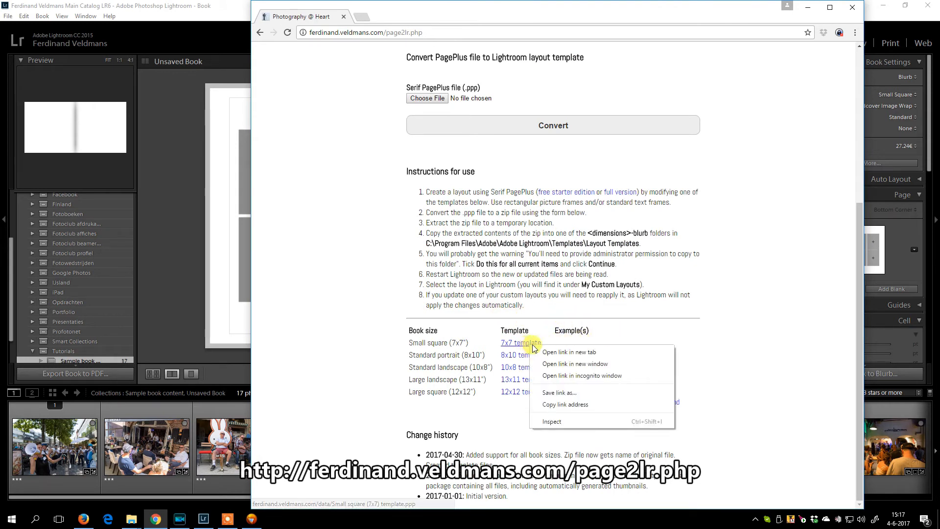
{"action": "left_click", "coordinate": [550, 391]}
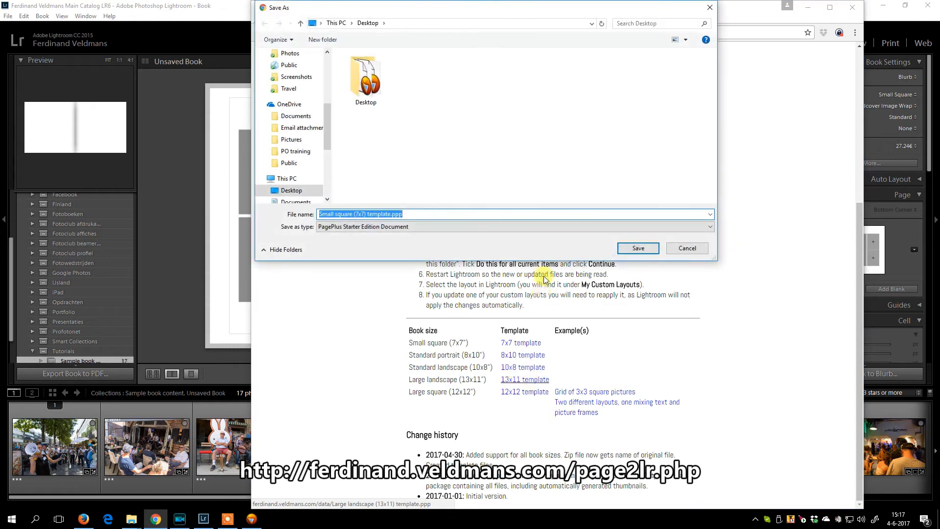
{"action": "left_click", "coordinate": [636, 248]}
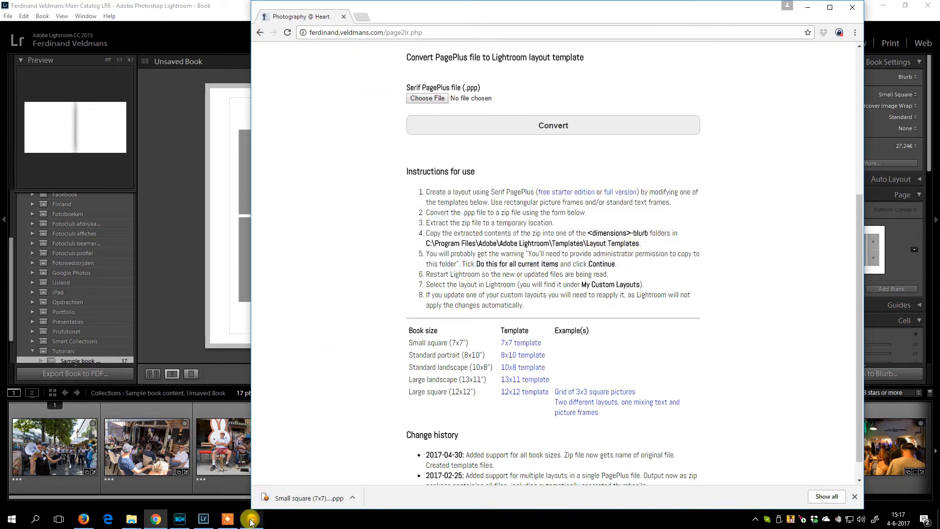
Switch to PagePlus and open "Small square (7x7) template.ppp" from the Desktop, accepting the newer-version notice
{"action": "left_click", "coordinate": [251, 519]}
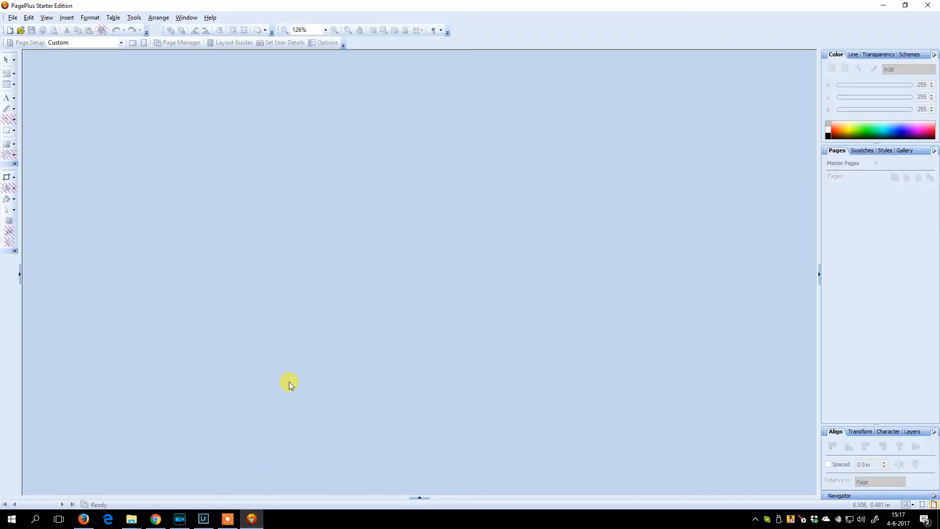
{"action": "key", "text": "ctrl+o"}
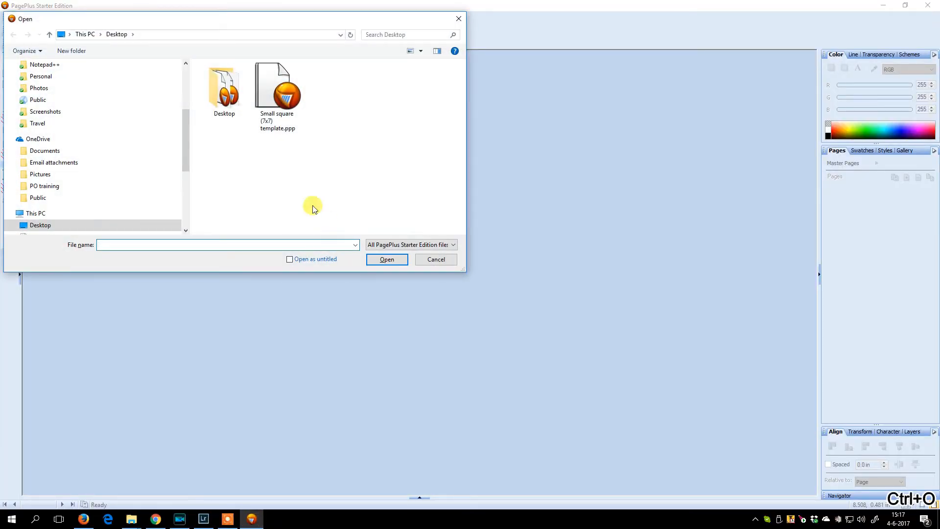
{"action": "double_click", "coordinate": [273, 102]}
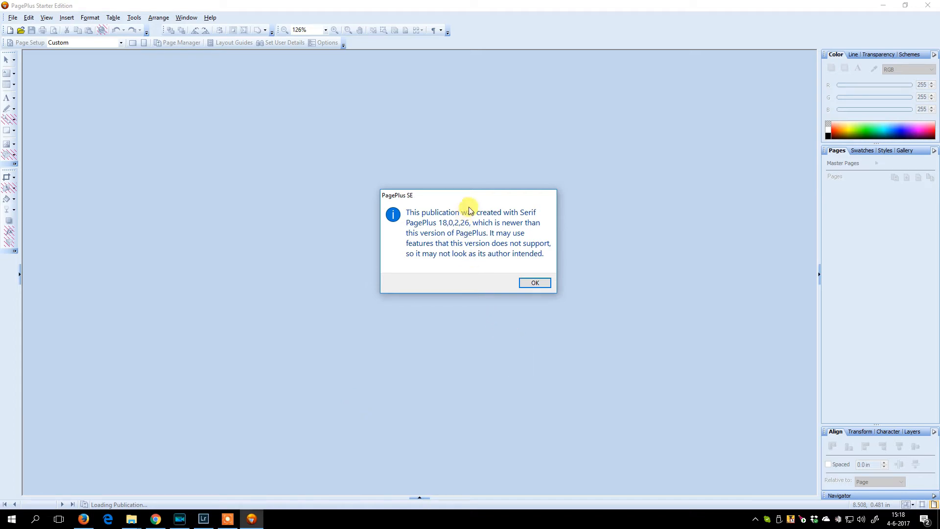
{"action": "left_click_drag", "start_coordinate": [475, 194], "coordinate": [455, 225]}
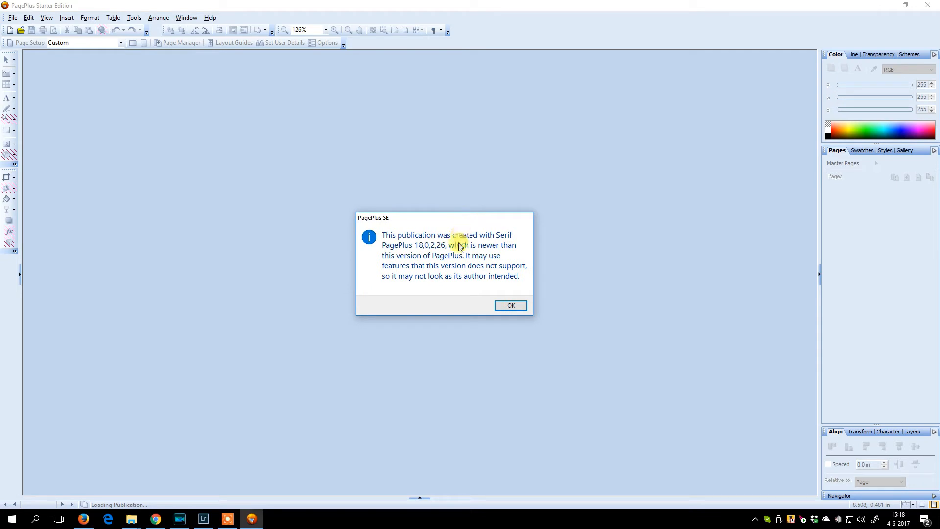
{"action": "left_click", "coordinate": [510, 307]}
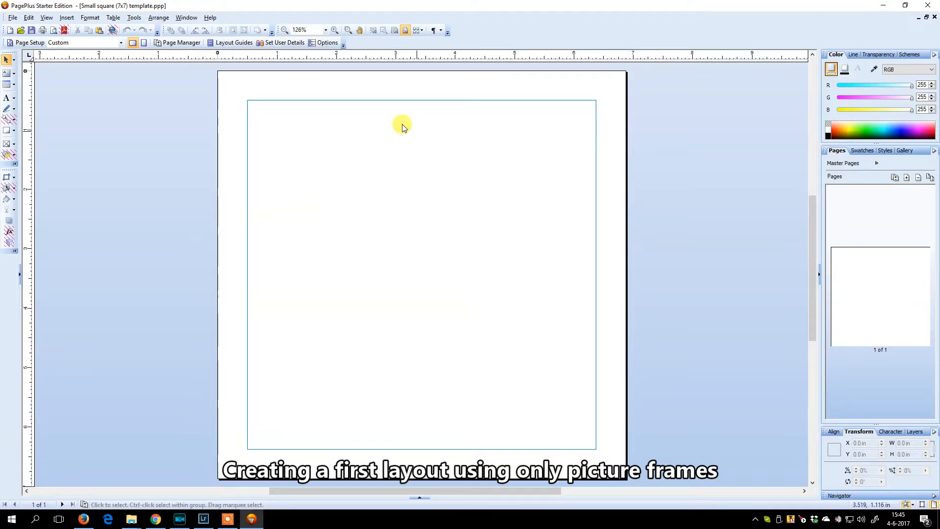
Save a copy of the template on the Desktop as "3x2 pictures.ppp"
{"action": "left_click", "coordinate": [14, 20]}
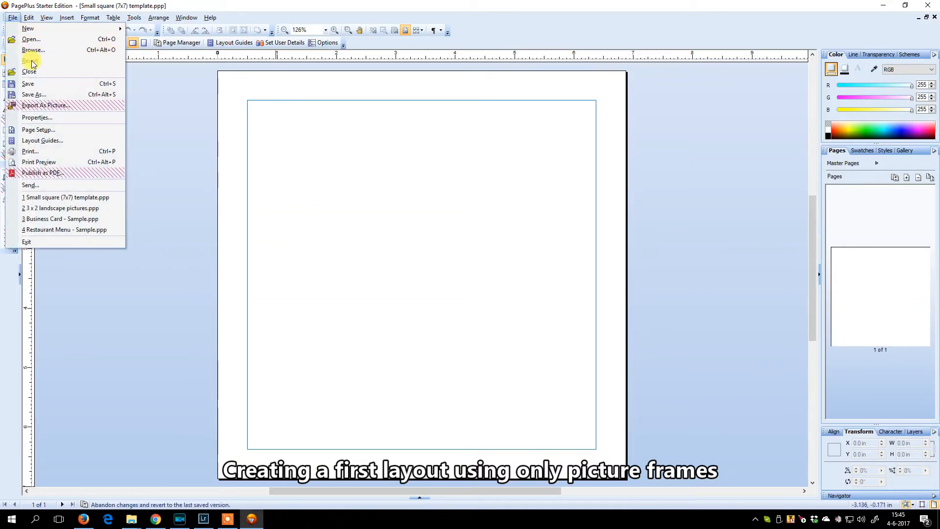
{"action": "left_click", "coordinate": [33, 95]}
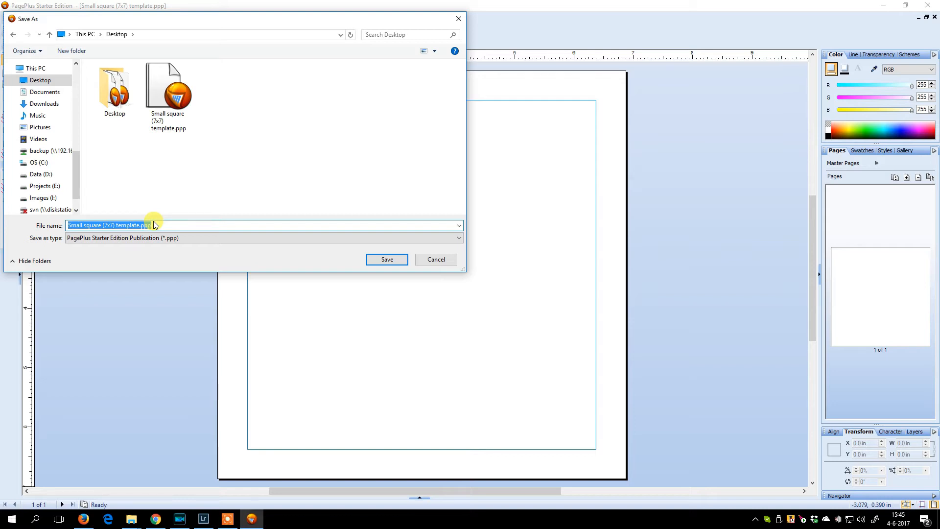
{"action": "type", "text": "3x2 pictu"}
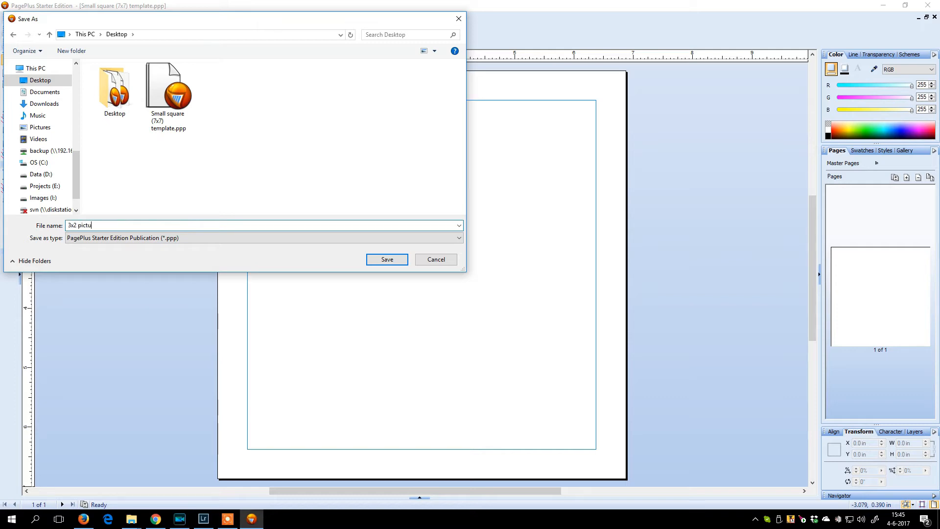
{"action": "key", "text": "Return"}
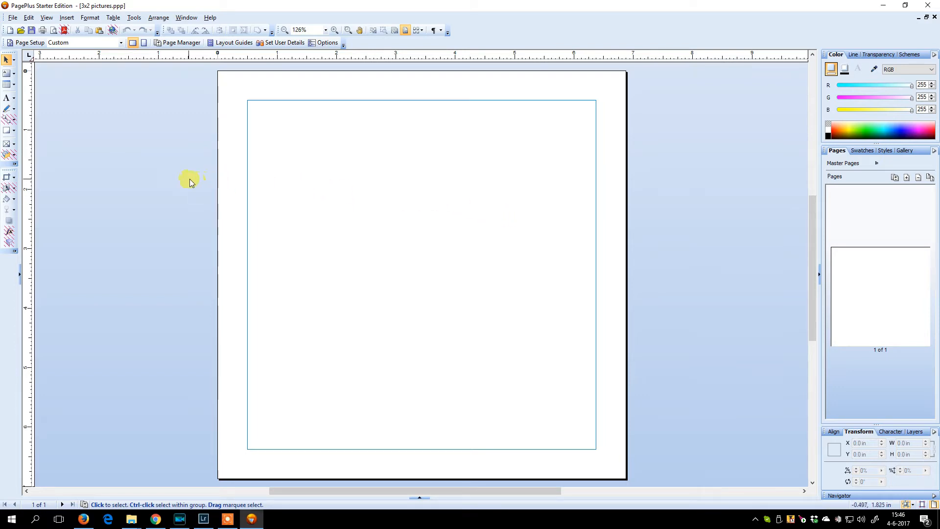
Draw a rectangular picture frame from the upper-left margin corner and size it to 2.1 in wide by 1.4 in high
{"action": "left_click", "coordinate": [15, 149]}
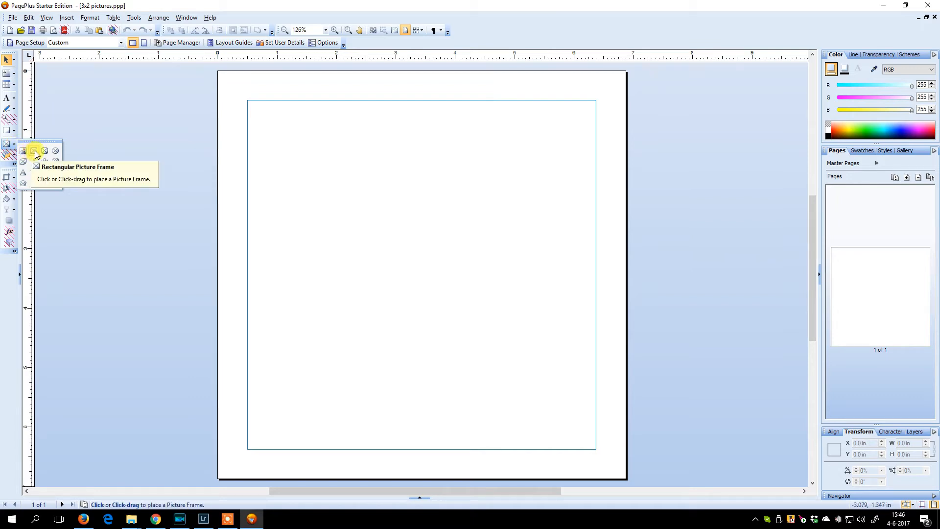
{"action": "left_click", "coordinate": [35, 153]}
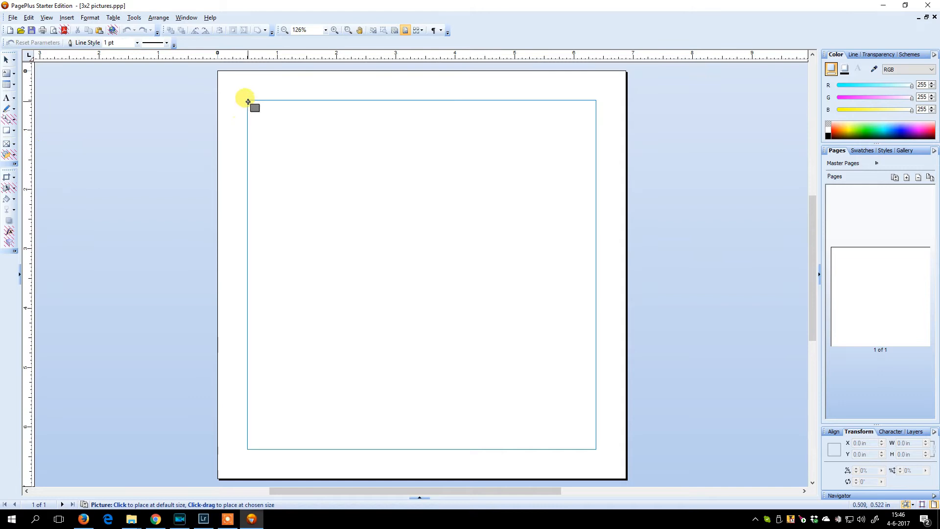
{"action": "left_click_drag", "start_coordinate": [248, 101], "coordinate": [412, 214]}
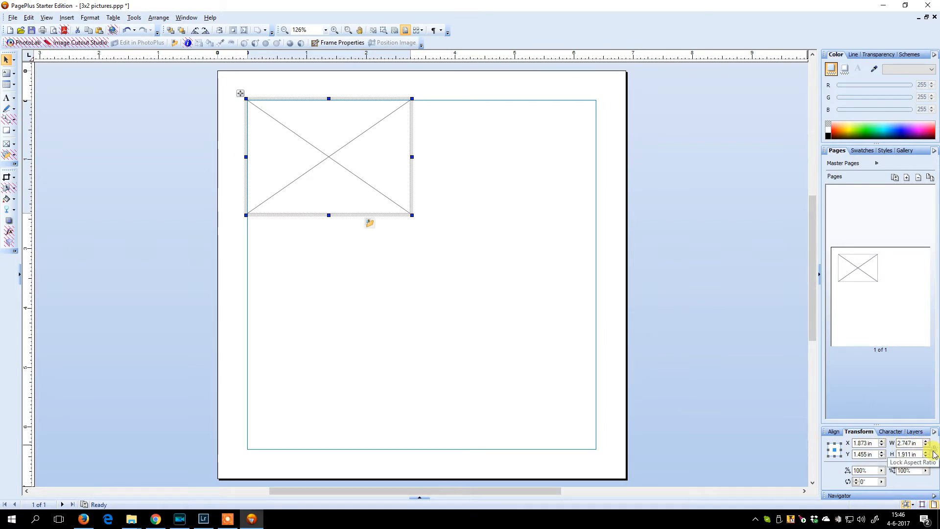
{"action": "left_click", "coordinate": [918, 443]}
{"action": "type", "text": "2.1"}
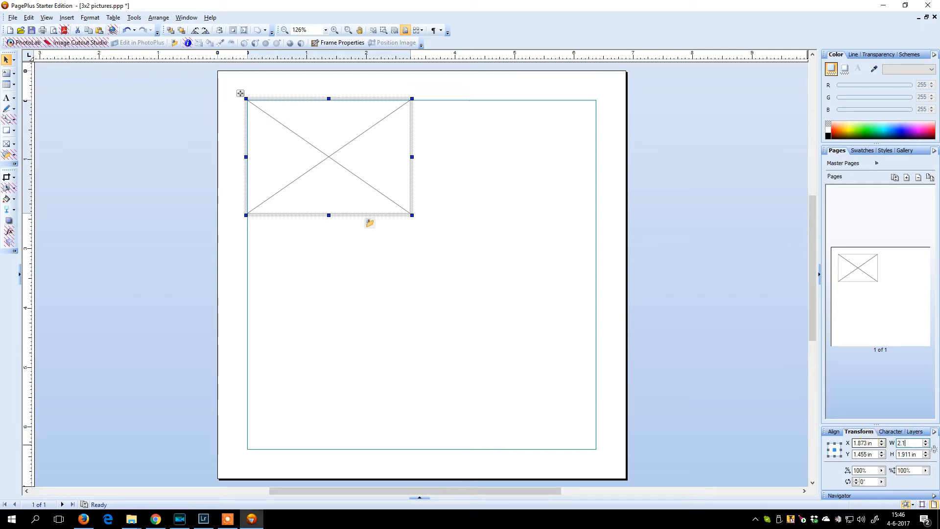
{"action": "key", "text": "Tab"}
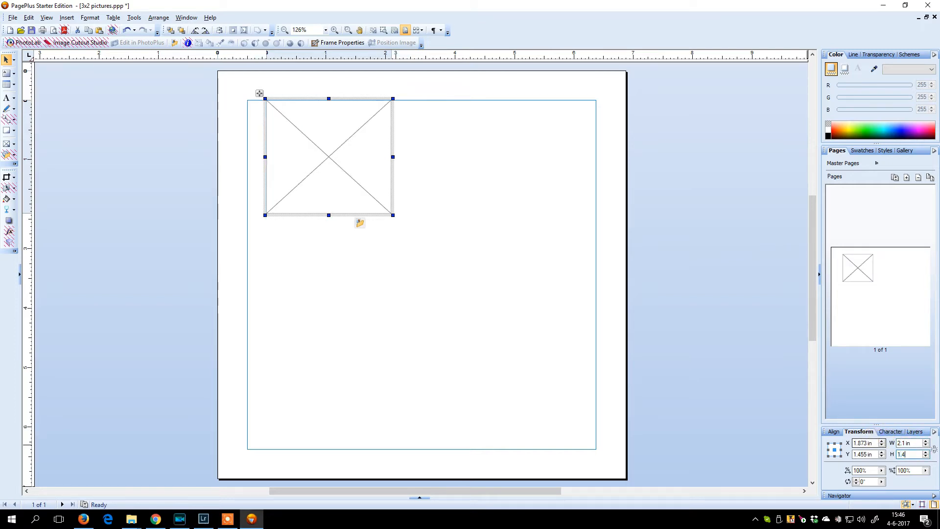
{"action": "type", "text": "1.4"}
{"action": "key", "text": "Return"}
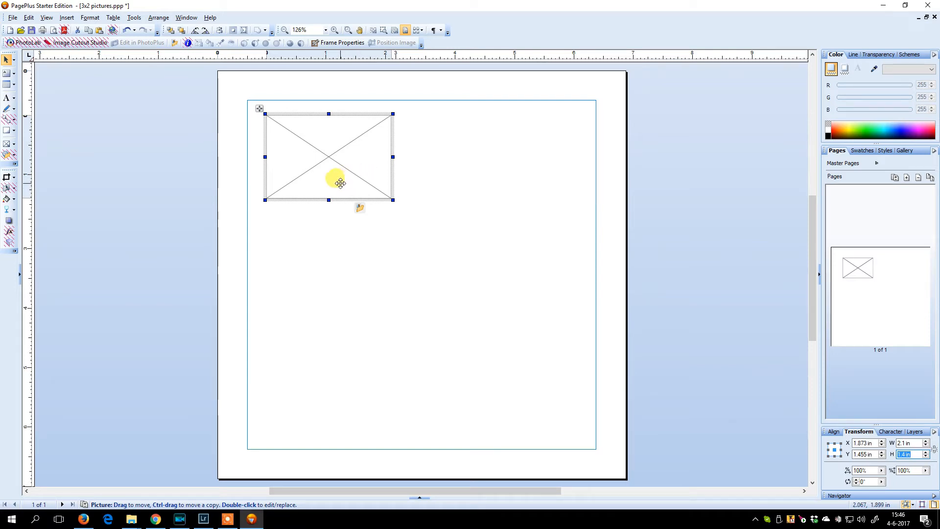
Copy the frame into a row of three spanning the page and snap their tops to a new horizontal guide about 1.6 in down
{"action": "left_click_drag", "start_coordinate": [339, 183], "coordinate": [288, 228]}
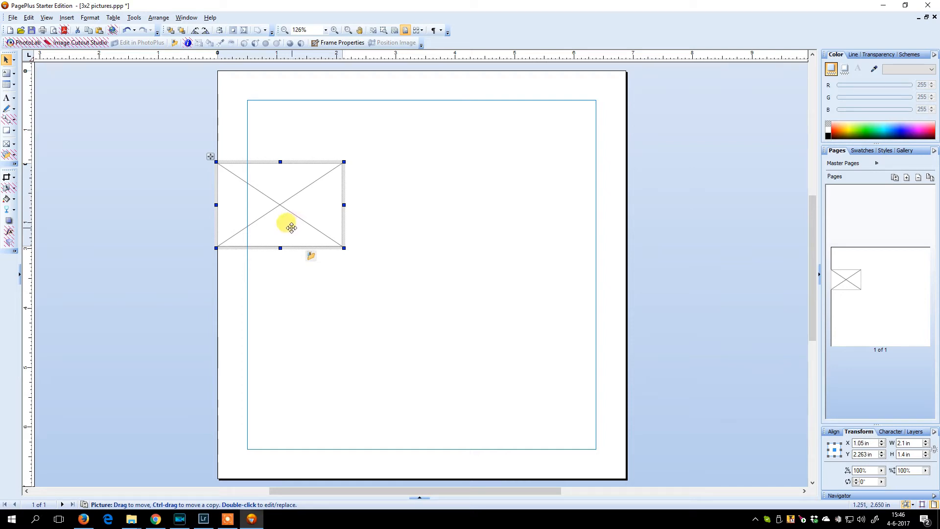
{"action": "left_click_drag", "start_coordinate": [285, 229], "coordinate": [554, 234]}
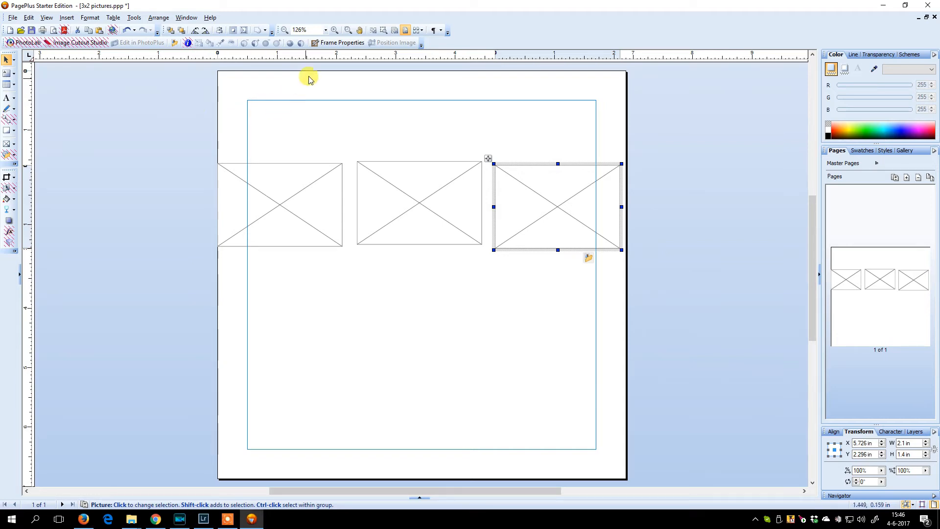
{"action": "left_click_drag", "start_coordinate": [329, 57], "coordinate": [314, 169]}
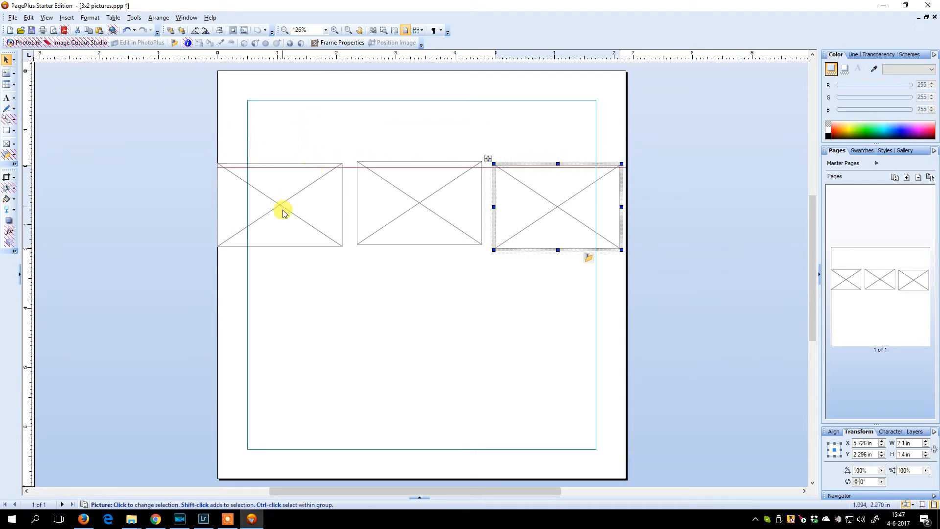
{"action": "mouse_move", "coordinate": [279, 218]}
{"action": "left_mouse_down"}
{"action": "mouse_move", "coordinate": [279, 235]}
{"action": "mouse_move", "coordinate": [278, 221]}
{"action": "left_mouse_up"}
{"action": "left_click_drag", "start_coordinate": [528, 248], "coordinate": [547, 236]}
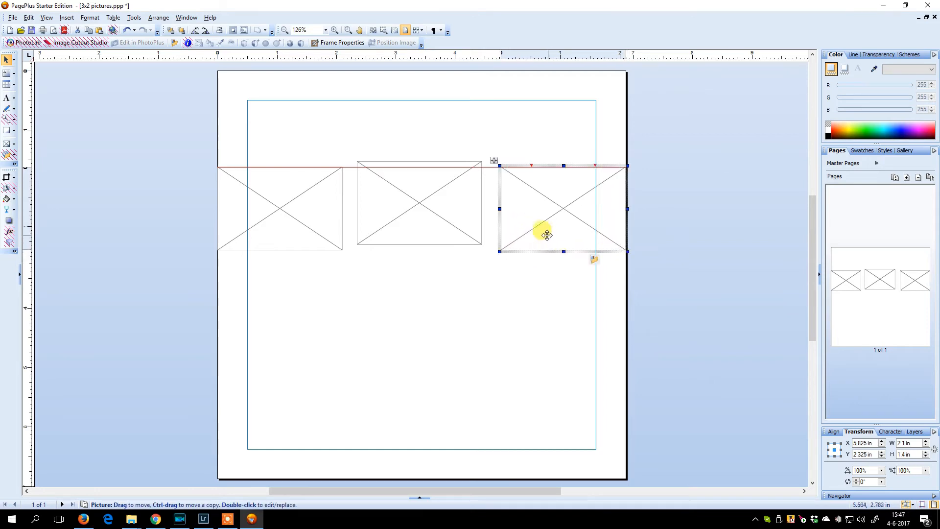
{"action": "mouse_move", "coordinate": [434, 227]}
{"action": "left_mouse_down"}
{"action": "mouse_move", "coordinate": [433, 245]}
{"action": "mouse_move", "coordinate": [435, 232]}
{"action": "left_mouse_up"}
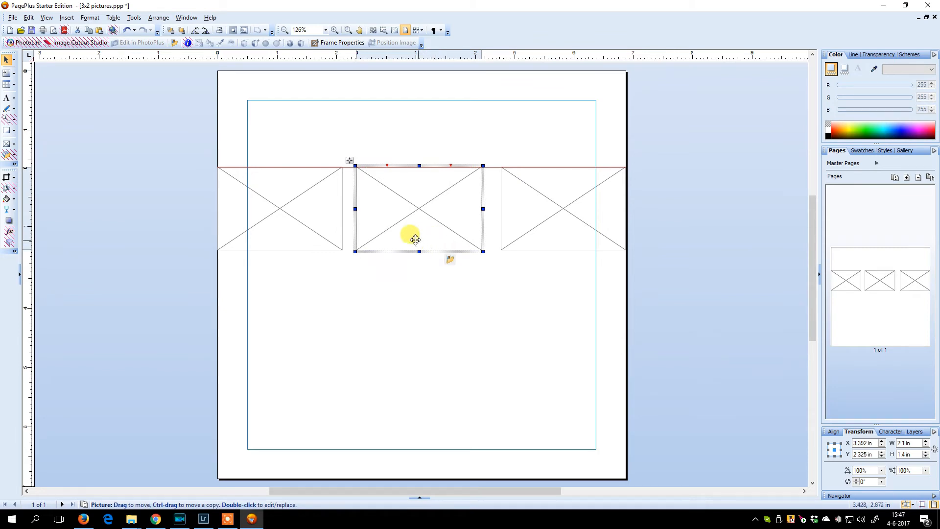
Space the three frames evenly across relative to the selection and place a copy of the row below, centred about 4.3 in down
{"action": "left_click", "coordinate": [330, 218]}
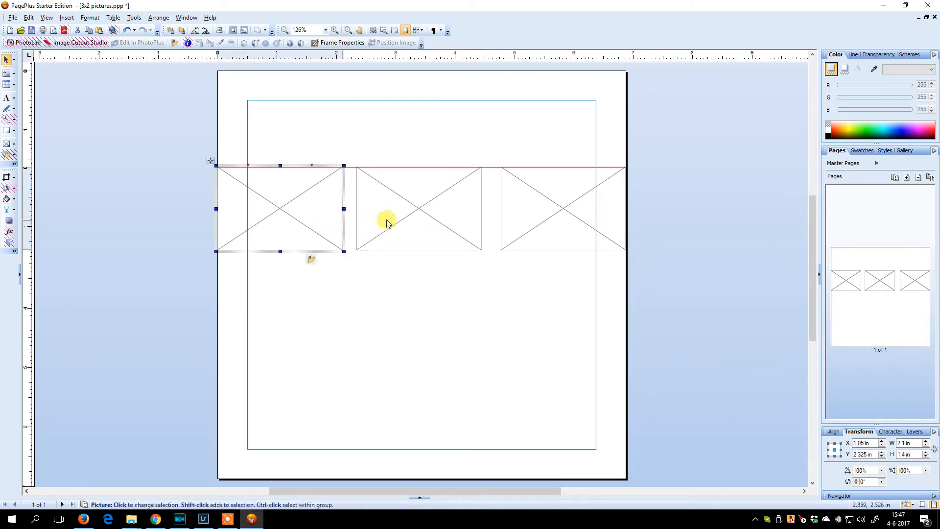
{"action": "left_click", "coordinate": [441, 223], "text": "shift"}
{"action": "left_click", "coordinate": [519, 218], "text": "shift"}
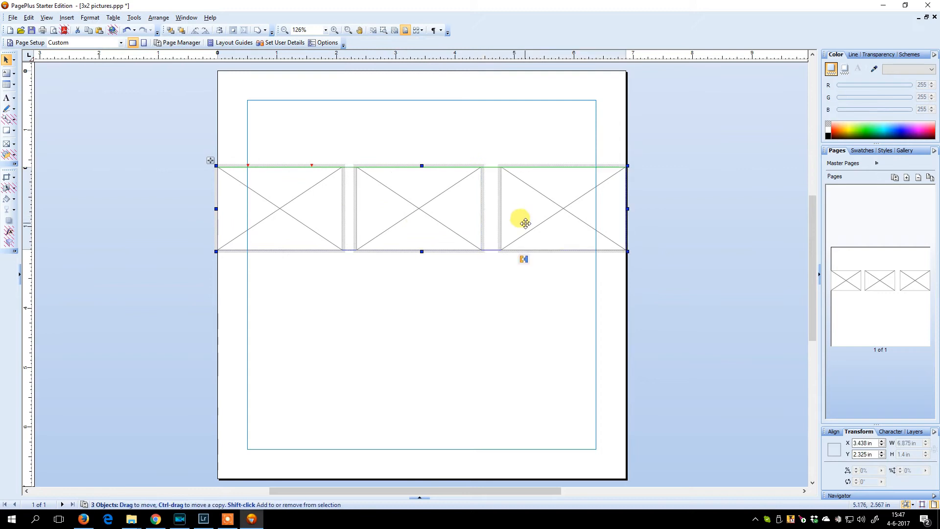
{"action": "left_click", "coordinate": [220, 31]}
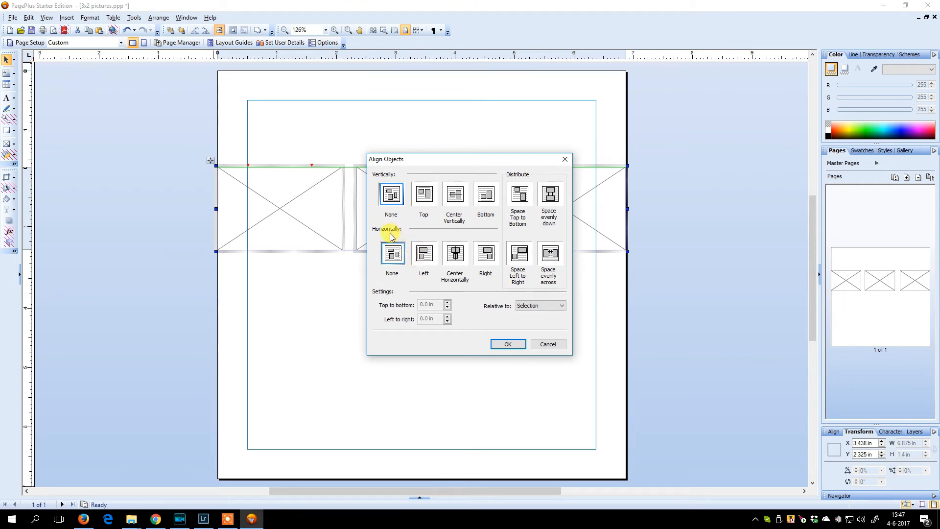
{"action": "left_click", "coordinate": [551, 254]}
{"action": "left_click", "coordinate": [507, 344]}
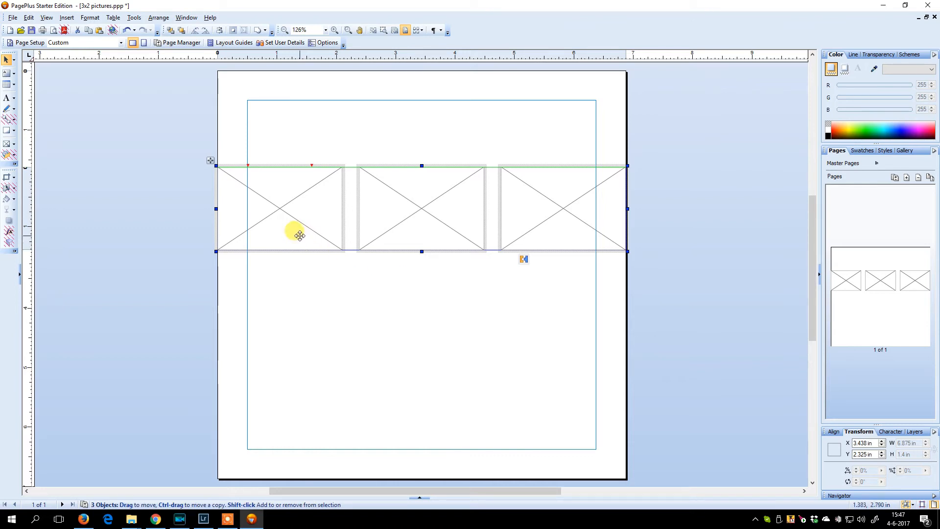
{"action": "left_click_drag", "start_coordinate": [298, 234], "coordinate": [294, 352]}
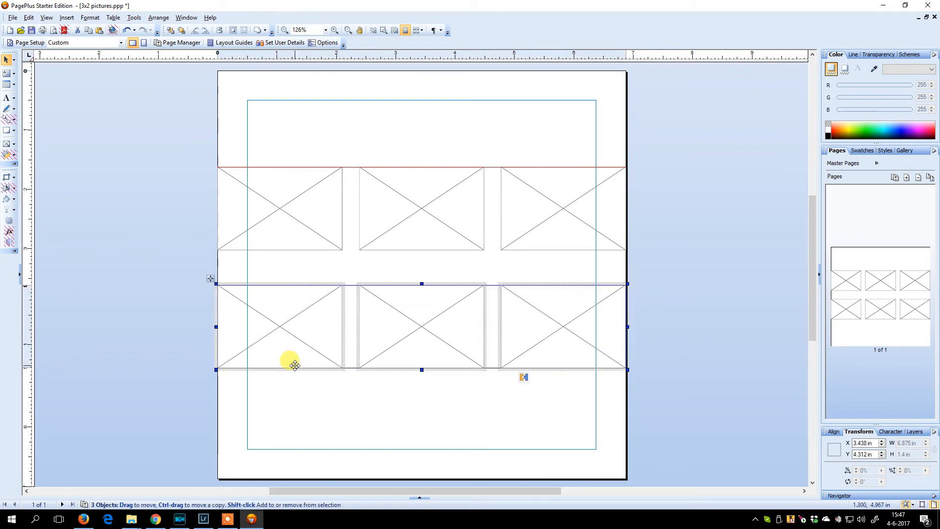
{"action": "left_click", "coordinate": [387, 409]}
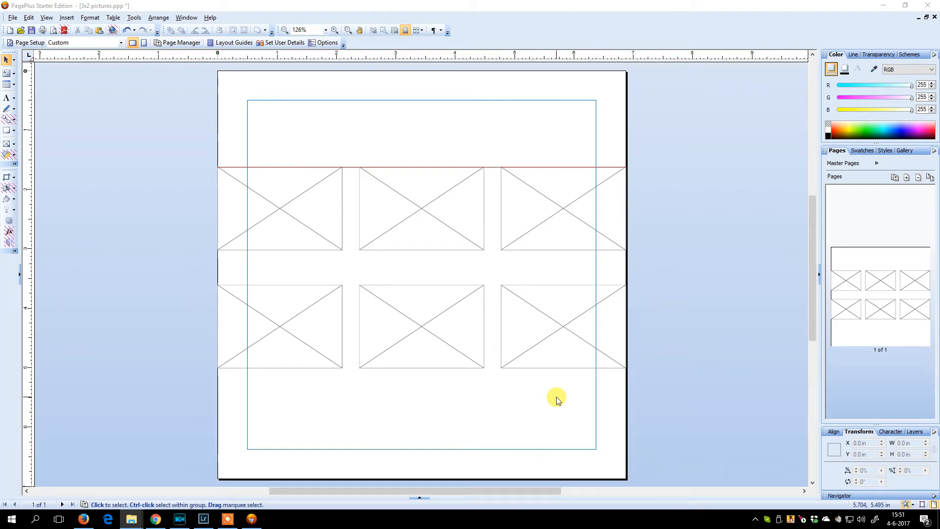
Add a second page and draw a rectangular picture frame about 5.9 in wide by 3.4 in high from its upper-left margin corner
{"action": "left_click", "coordinate": [907, 178]}
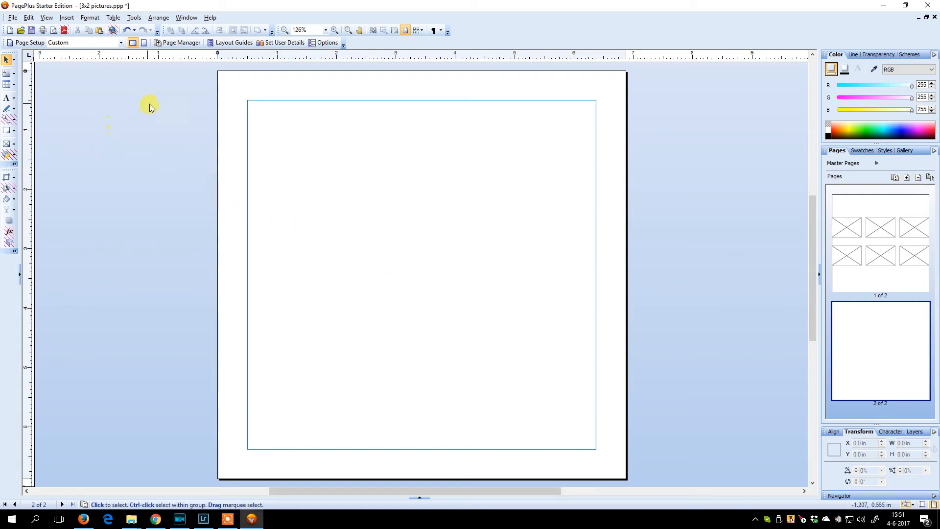
{"action": "left_click", "coordinate": [6, 145]}
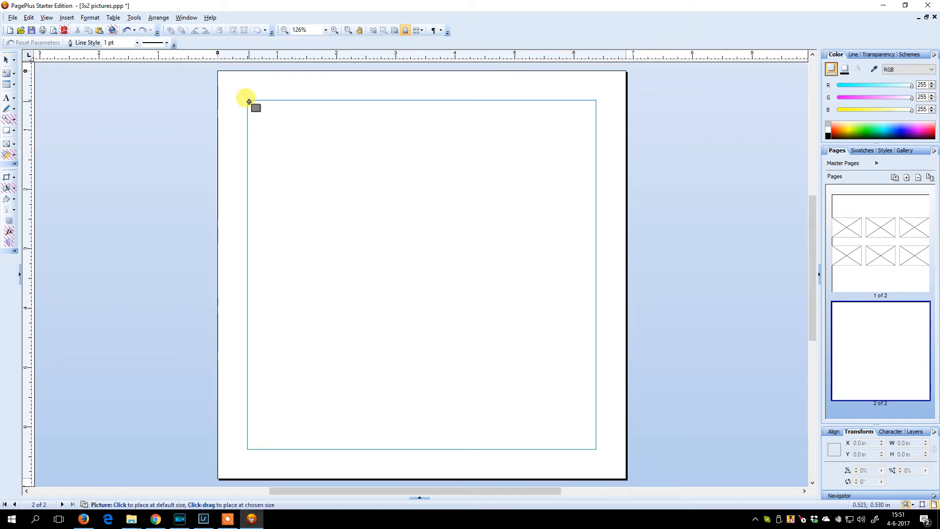
{"action": "left_click_drag", "start_coordinate": [249, 102], "coordinate": [598, 303]}
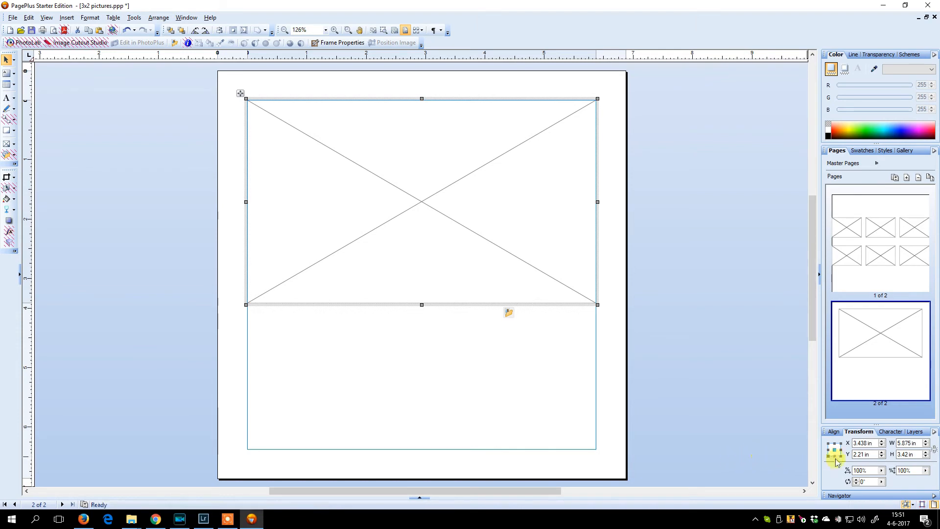
Set the second page's picture frame to 3 in wide by 2 in high
{"action": "left_click", "coordinate": [910, 443]}
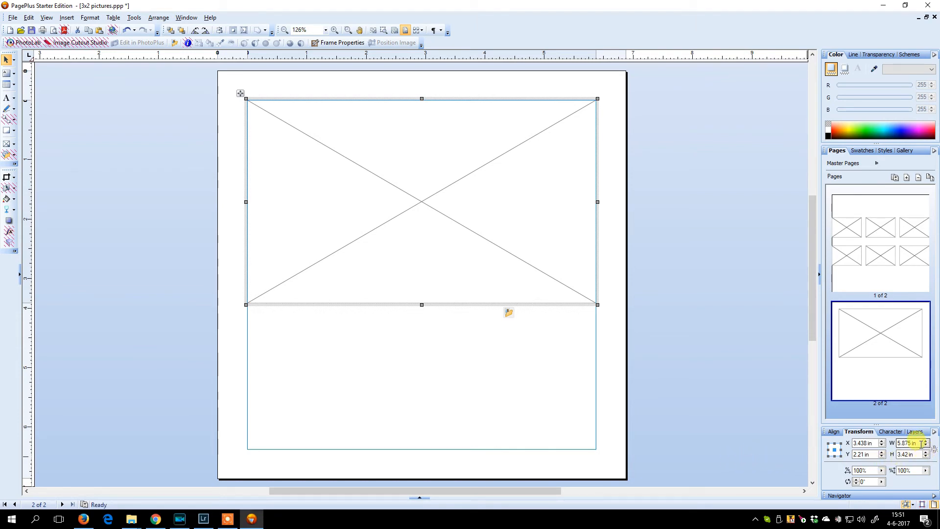
{"action": "left_click_drag", "start_coordinate": [920, 444], "coordinate": [887, 442]}
{"action": "type", "text": "3"}
{"action": "key", "text": "Tab"}
{"action": "type", "text": "2"}
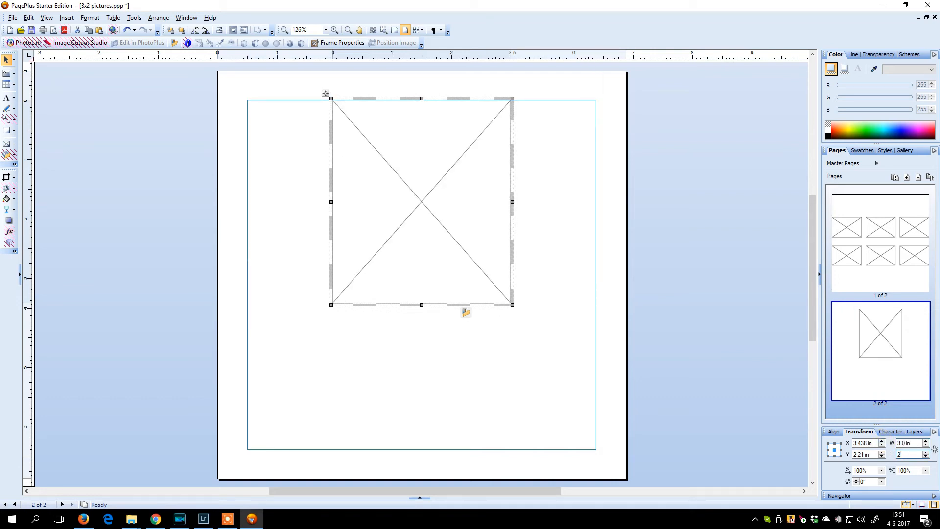
{"action": "key", "text": "Return"}
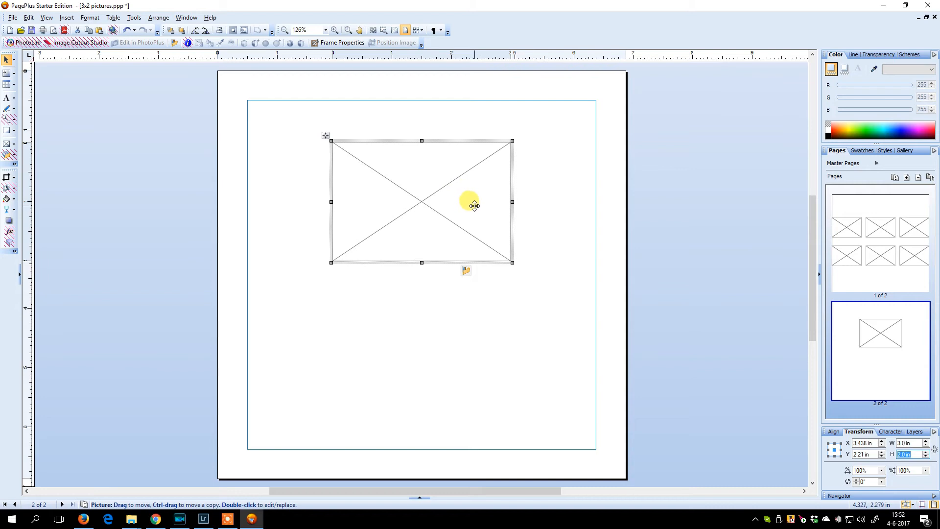
Snap the frame to the upper-left margin corner and enlarge it proportionally to the full width between the margins, about 5.9 in
{"action": "left_click_drag", "start_coordinate": [474, 205], "coordinate": [385, 161]}
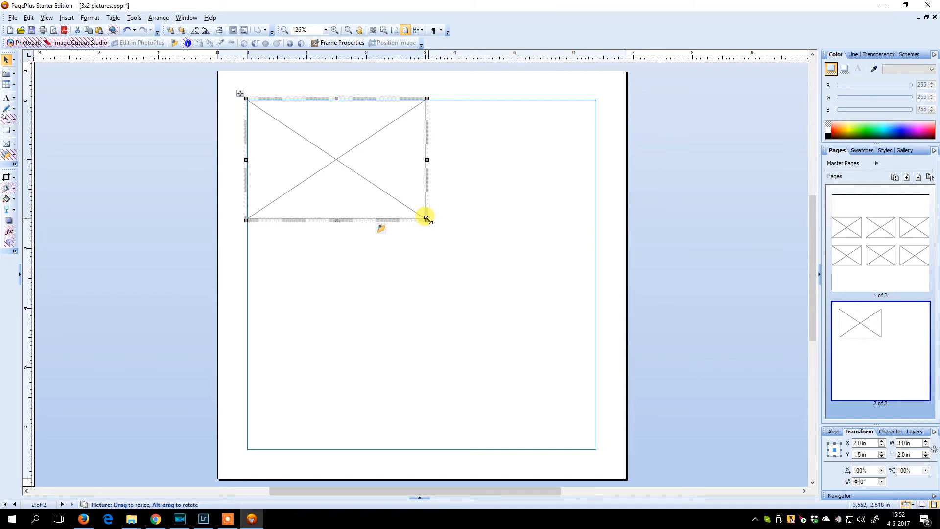
{"action": "left_click_drag", "start_coordinate": [427, 219], "coordinate": [597, 411]}
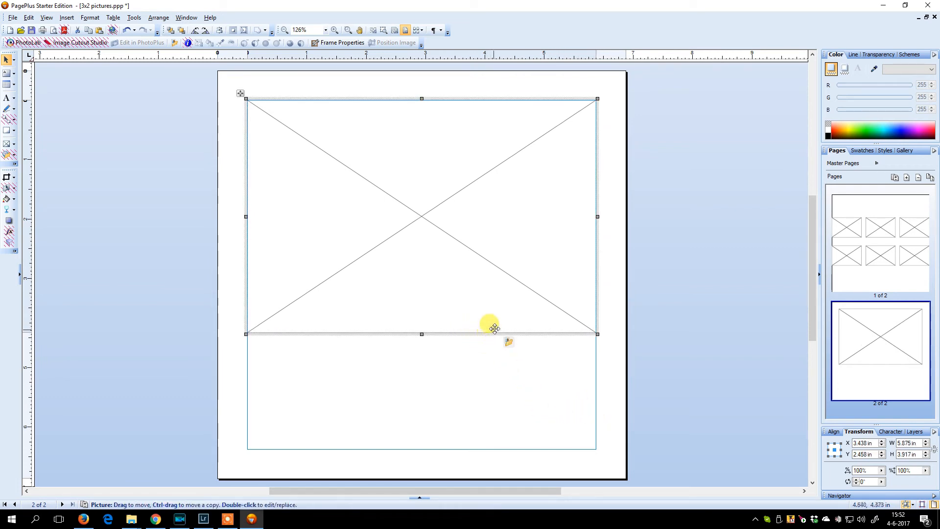
Draw a standard text frame about 5.9 in by 1.7 in below the picture frame, within the margins, and save the publication
{"action": "left_click", "coordinate": [11, 74]}
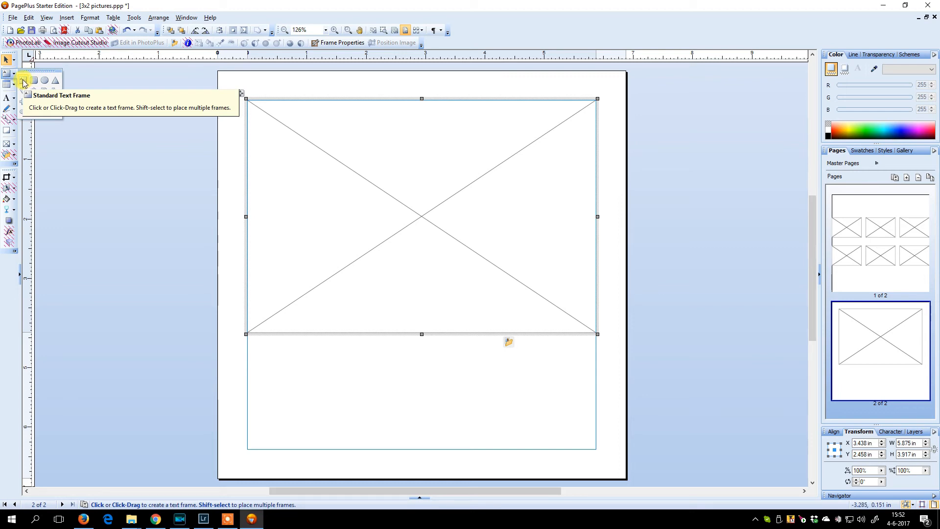
{"action": "left_click", "coordinate": [24, 82]}
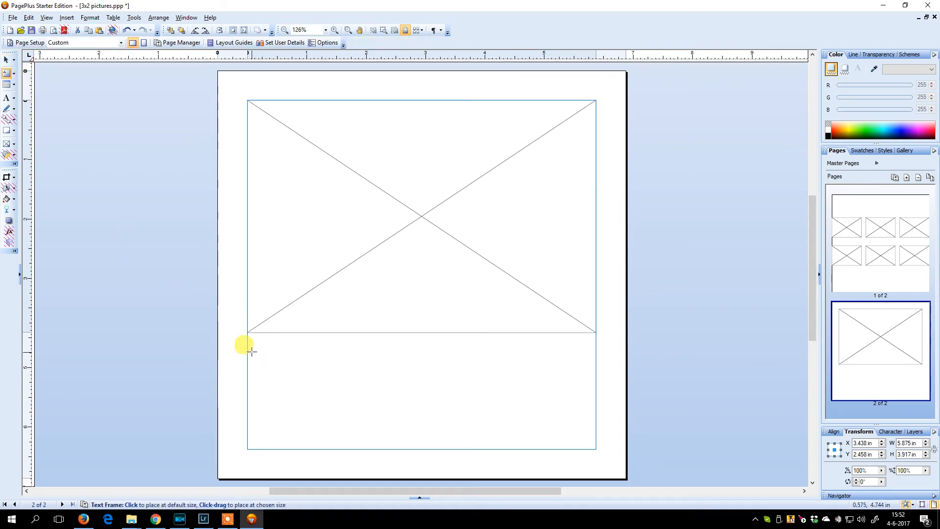
{"action": "left_click_drag", "start_coordinate": [248, 347], "coordinate": [597, 450]}
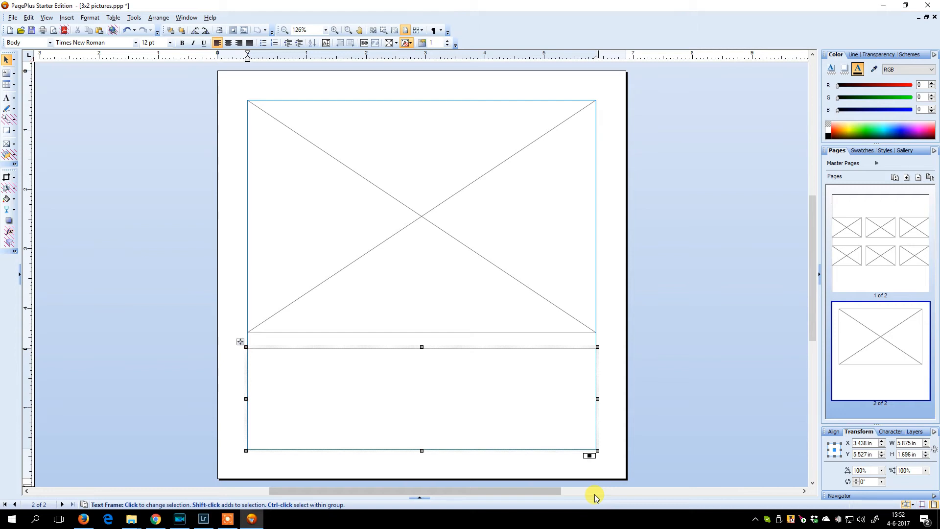
{"action": "key", "text": "ctrl+s"}
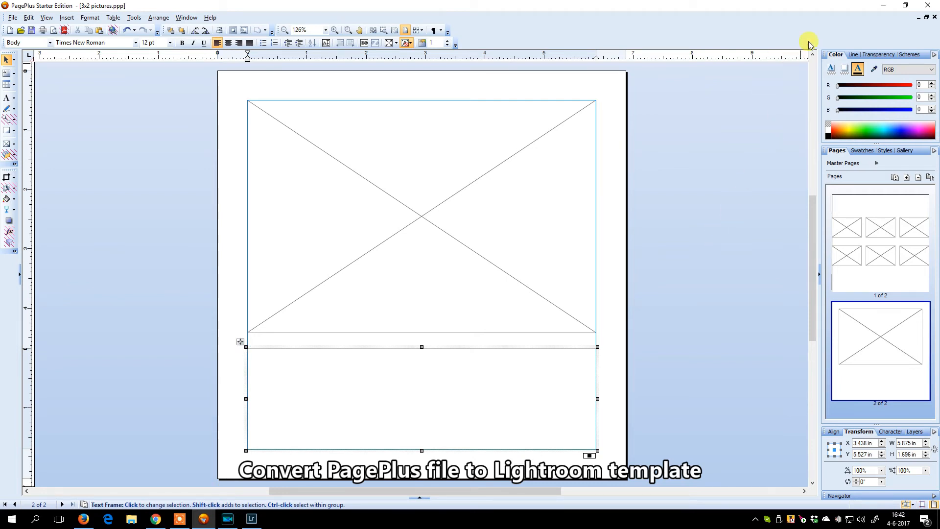
Switch to the Lightroom custom book layout generator web page and convert the desktop file 3x2 pictures.ppp
{"action": "left_click", "coordinate": [883, 6]}
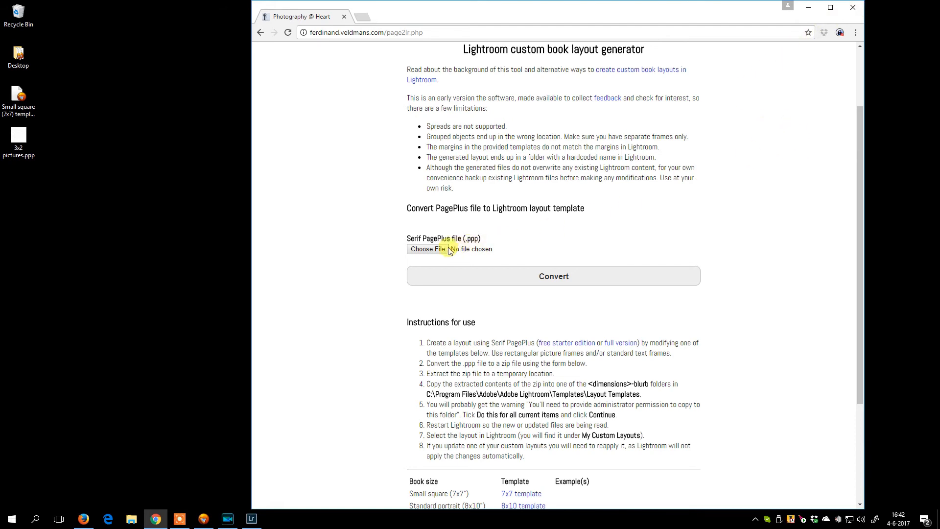
{"action": "left_click", "coordinate": [430, 249]}
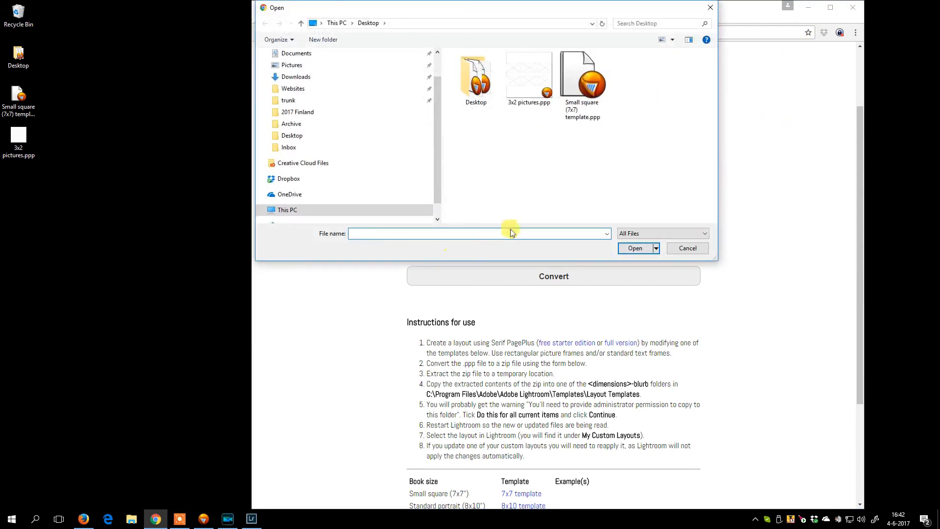
{"action": "double_click", "coordinate": [529, 89]}
{"action": "left_click", "coordinate": [547, 275]}
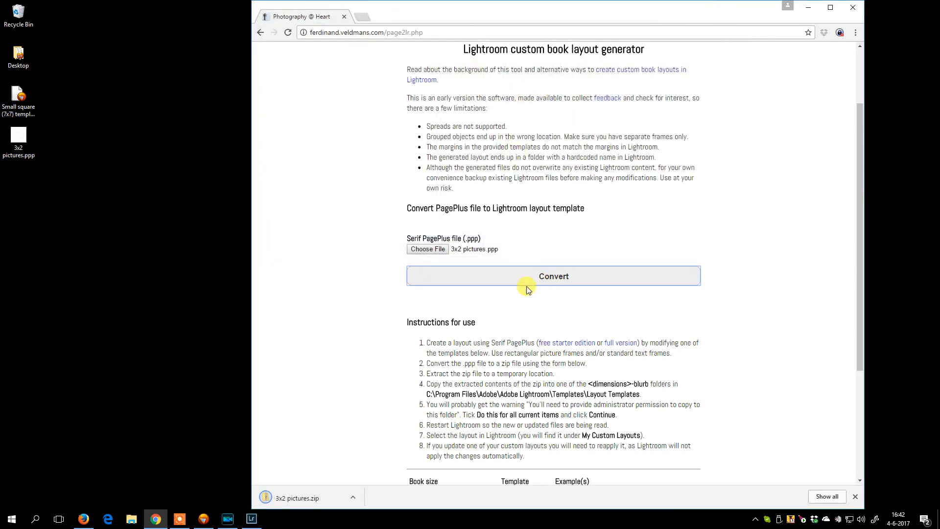
Show the downloaded 3x2 pictures.zip in its folder and extract it with 7-Zip into a 3x2 pictures subfolder
{"action": "left_click", "coordinate": [353, 498]}
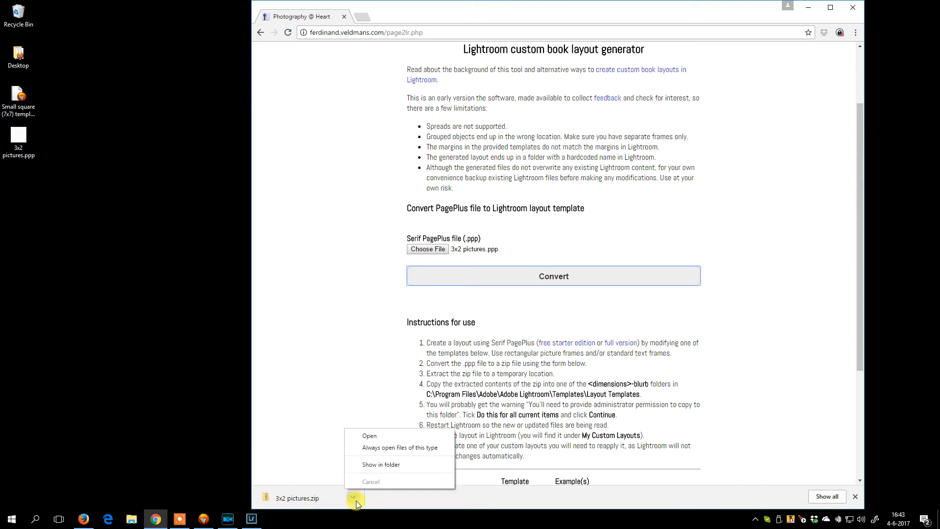
{"action": "left_click", "coordinate": [385, 466]}
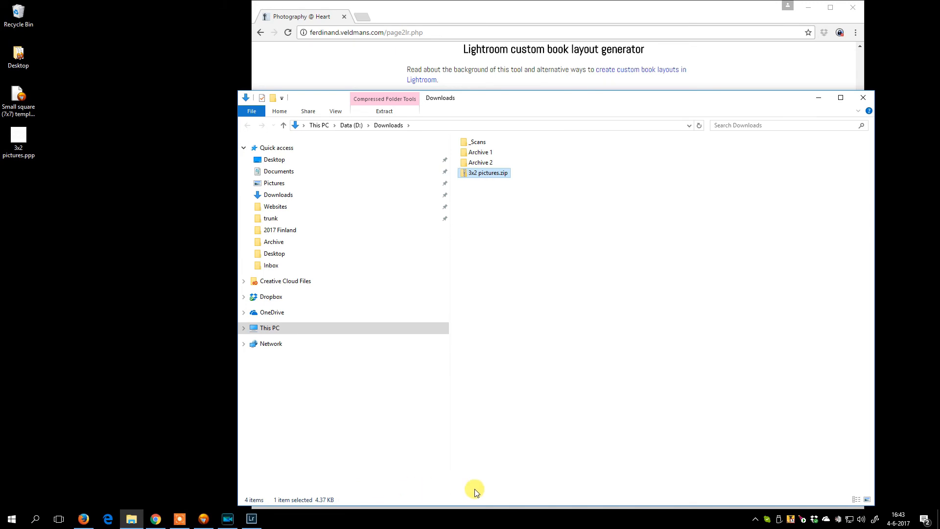
{"action": "right_click", "coordinate": [489, 178]}
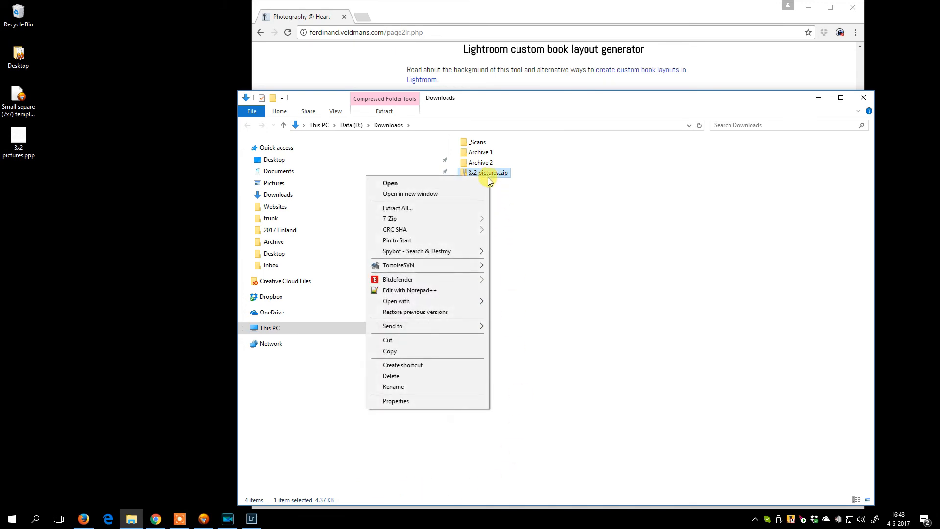
{"action": "mouse_move", "coordinate": [425, 218]}
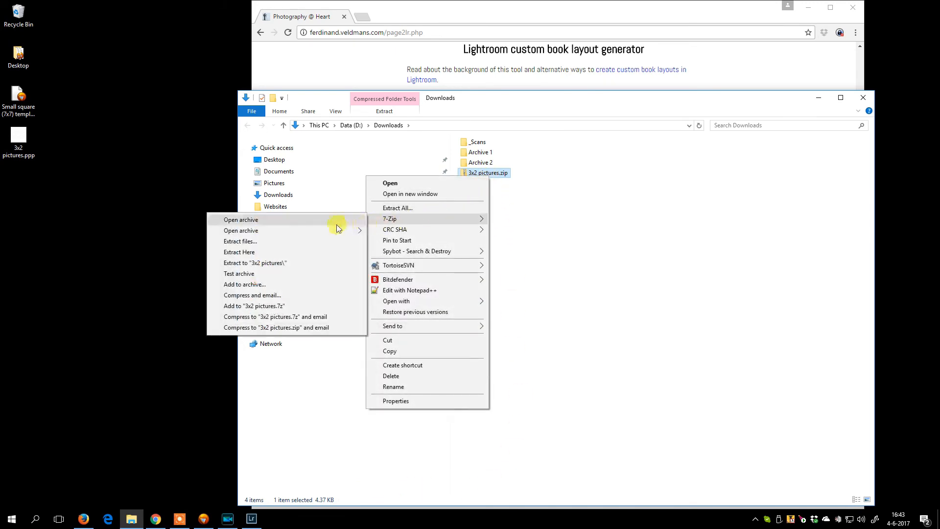
{"action": "left_click", "coordinate": [300, 263]}
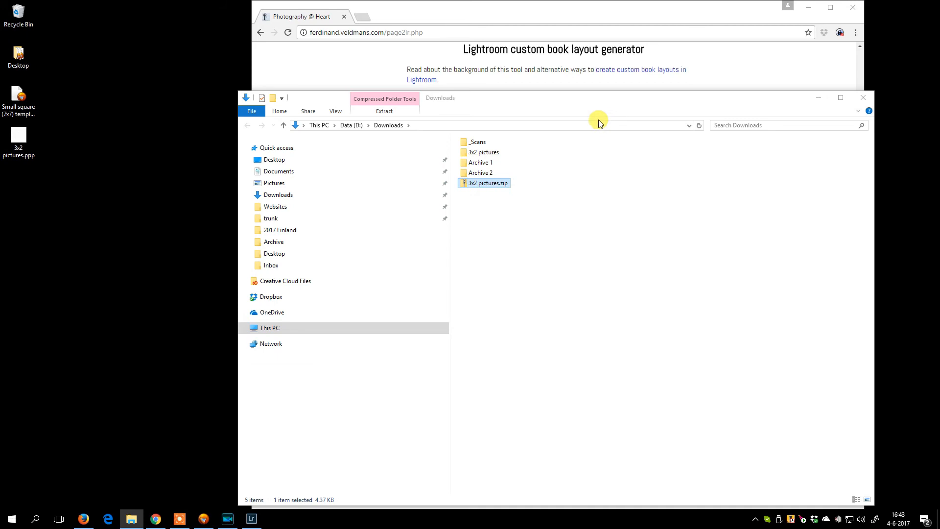
Shrink the Downloads window and copy the path C:\Program Files\Adobe\Adobe Lightroom\Templates\Layout Templates from the web page's instructions
{"action": "left_click_drag", "start_coordinate": [238, 90], "coordinate": [587, 241]}
{"action": "left_click", "coordinate": [353, 367]}
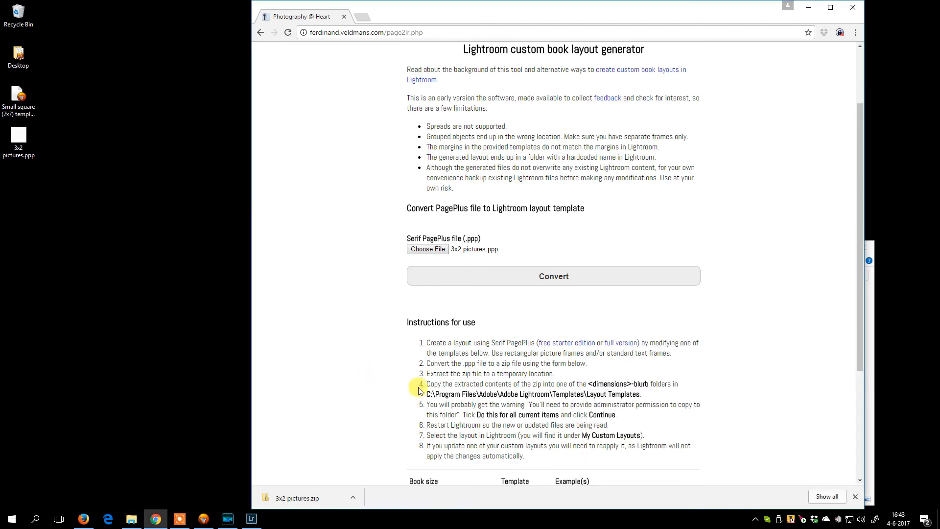
{"action": "left_click_drag", "start_coordinate": [428, 393], "coordinate": [638, 397]}
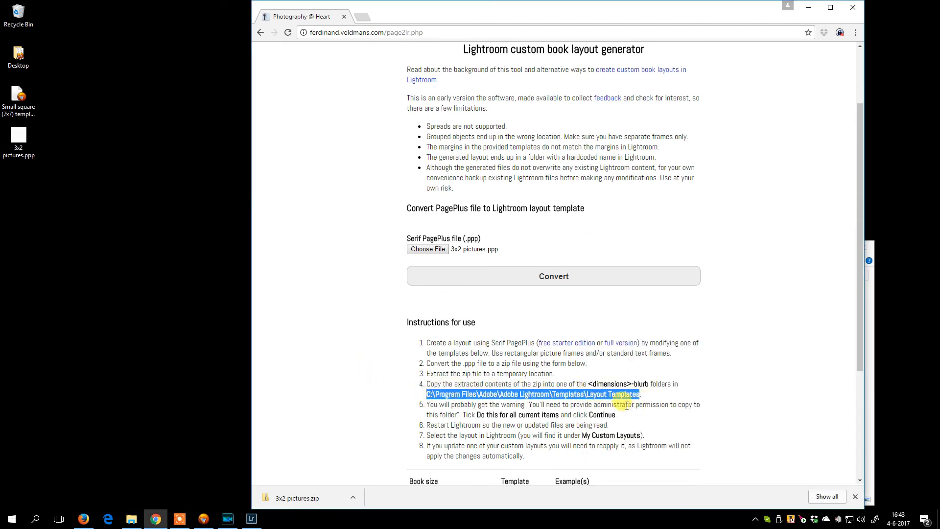
{"action": "key", "text": "ctrl+c"}
Open the copied Layout Templates path in a new File Explorer window and enlarge that window
{"action": "key", "text": "super+e"}
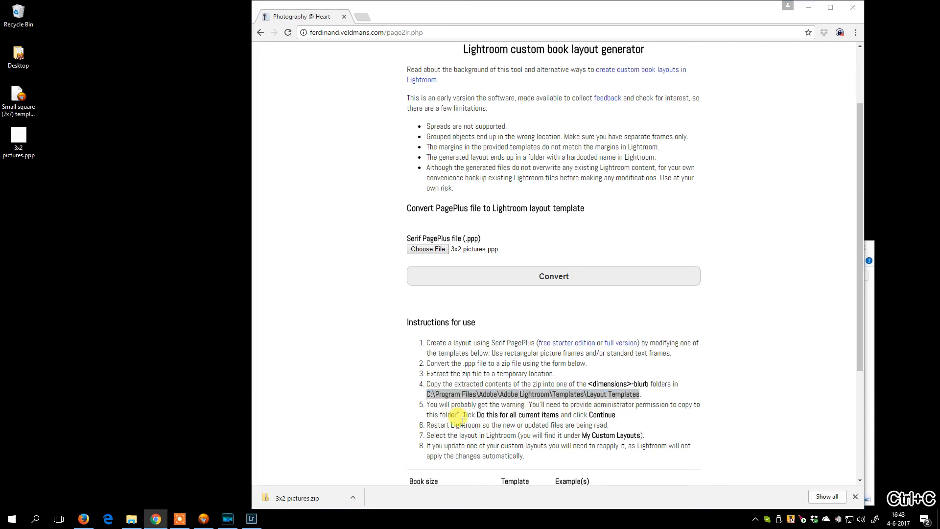
{"action": "left_click_drag", "start_coordinate": [750, 11], "coordinate": [267, 98]}
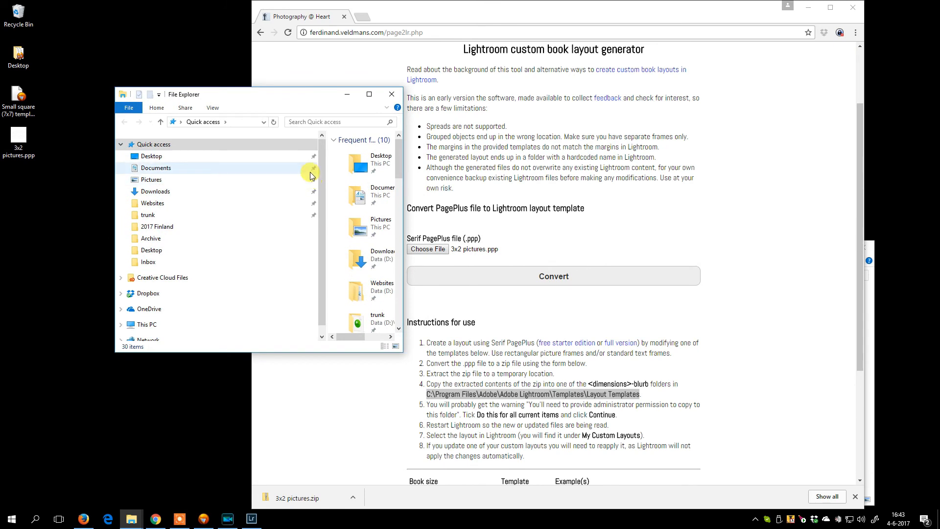
{"action": "left_click", "coordinate": [249, 124]}
{"action": "key", "text": "ctrl+v"}
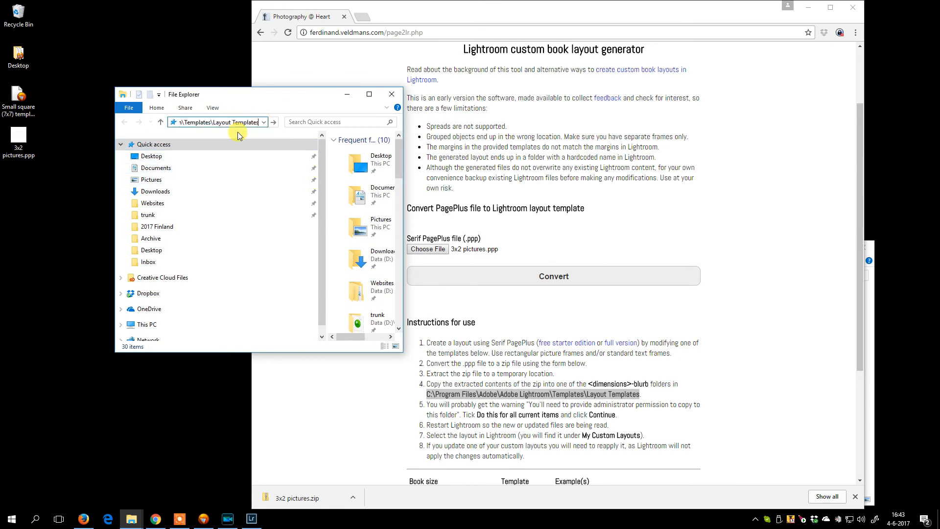
{"action": "key", "text": "Return"}
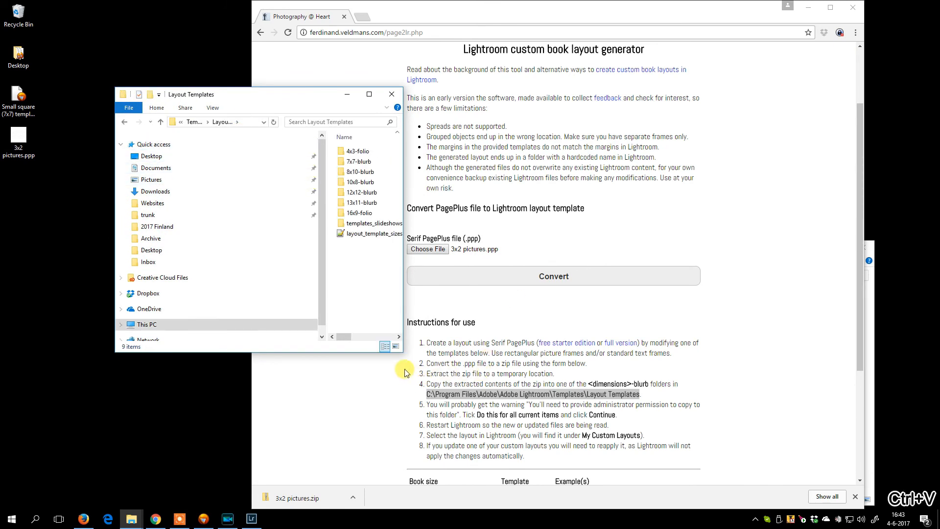
{"action": "left_click_drag", "start_coordinate": [402, 351], "coordinate": [538, 436]}
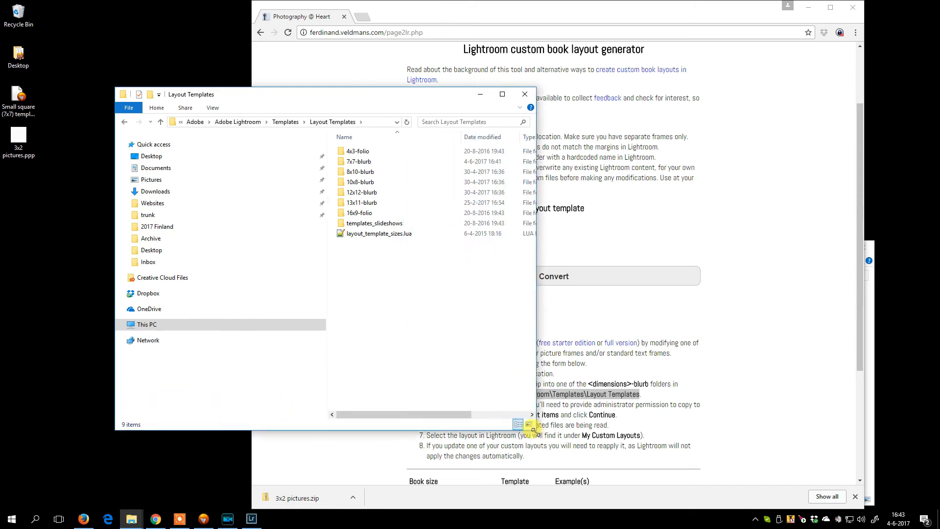
Pin the Layout Templates folder to Quick access and open its 7x7-blurb subfolder
{"action": "right_click", "coordinate": [166, 146]}
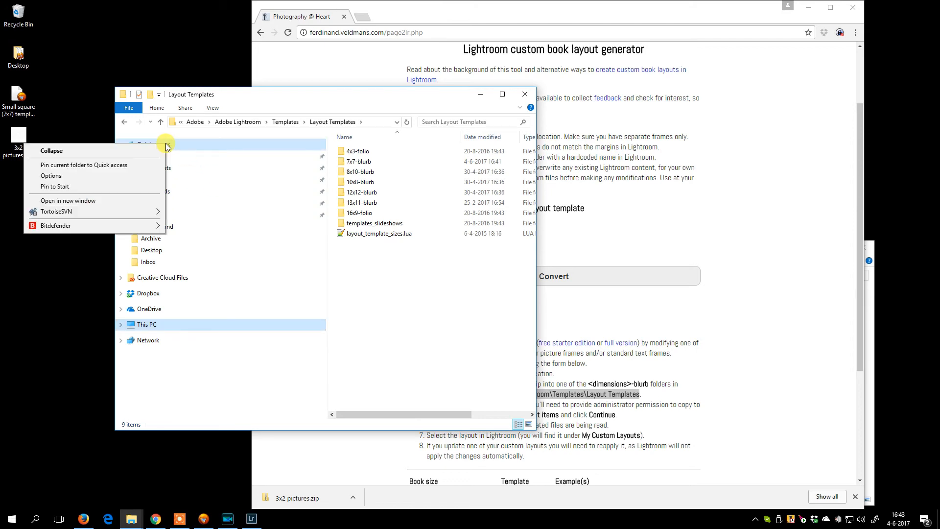
{"action": "left_click", "coordinate": [150, 165]}
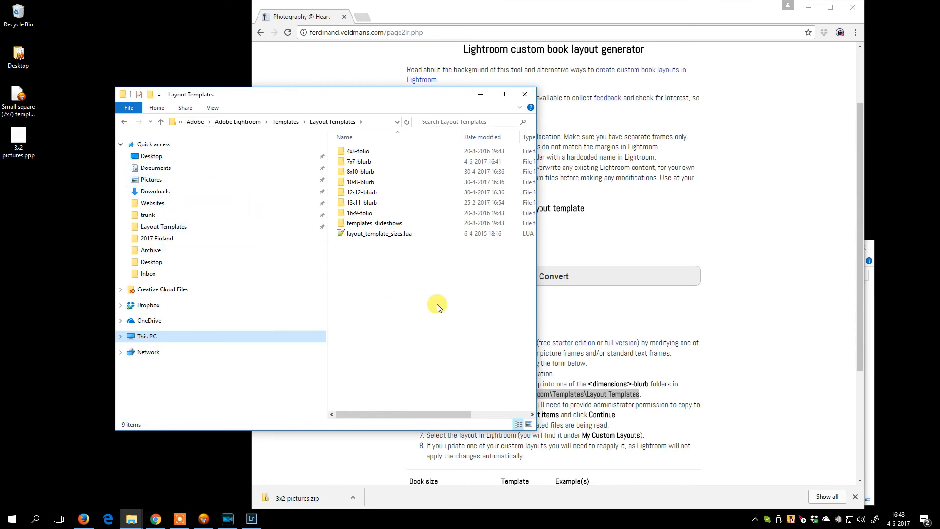
{"action": "left_click", "coordinate": [367, 163]}
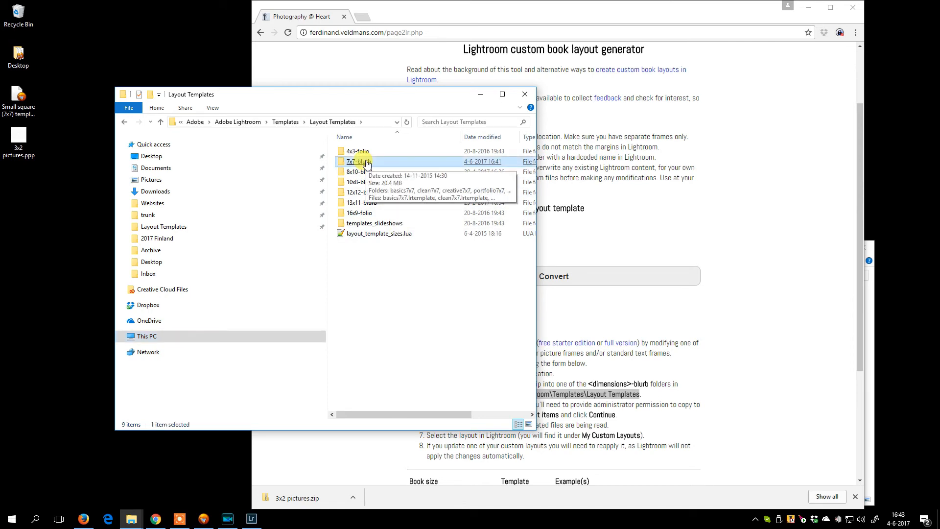
{"action": "double_click", "coordinate": [366, 163]}
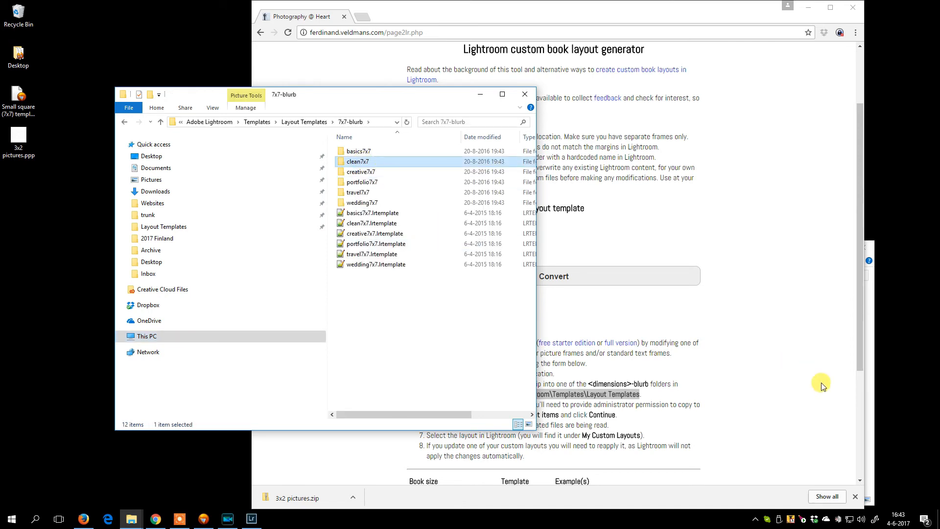
Copy pah7x7 and pah7x7.lrtemplate from the extracted 3x2 pictures folder into 7x7-blurb, granting administrator permission for all current items
{"action": "left_click", "coordinate": [873, 415]}
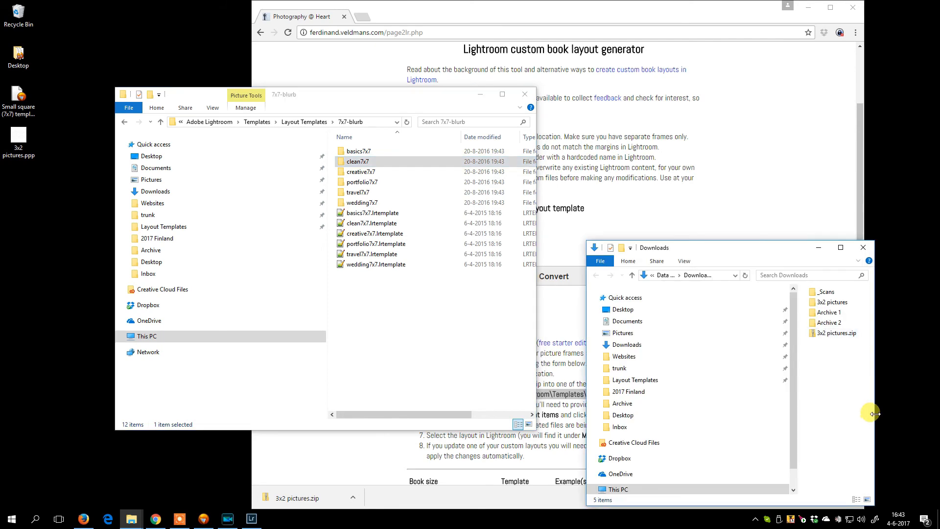
{"action": "left_click_drag", "start_coordinate": [875, 415], "coordinate": [906, 413]}
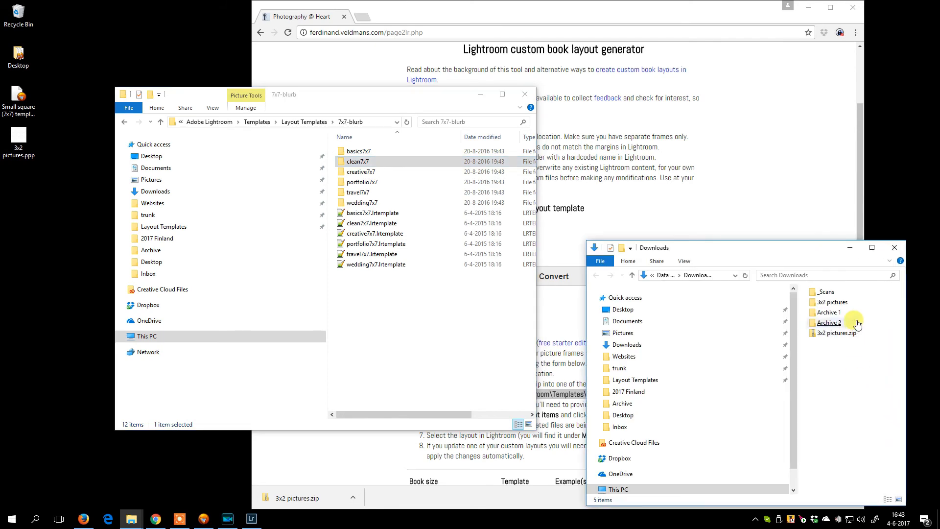
{"action": "left_click", "coordinate": [844, 304]}
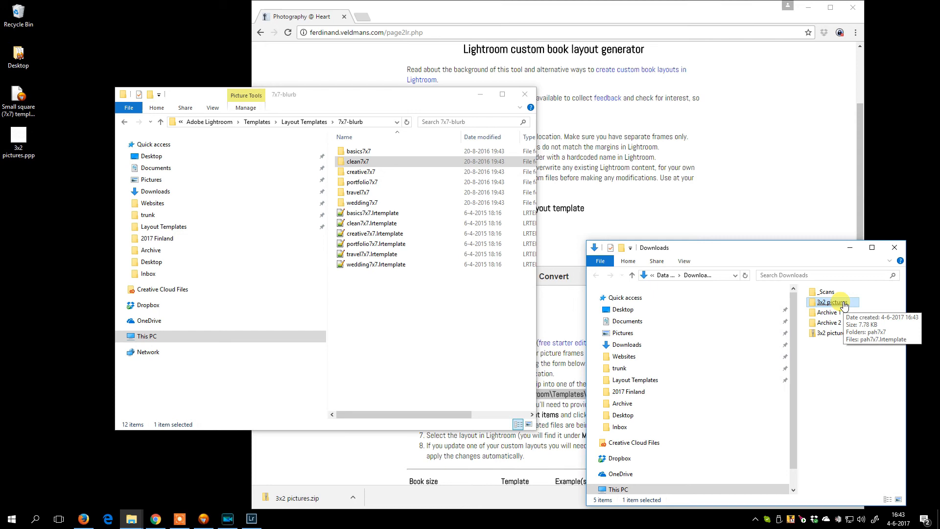
{"action": "double_click", "coordinate": [844, 304]}
{"action": "left_click_drag", "start_coordinate": [856, 352], "coordinate": [469, 328]}
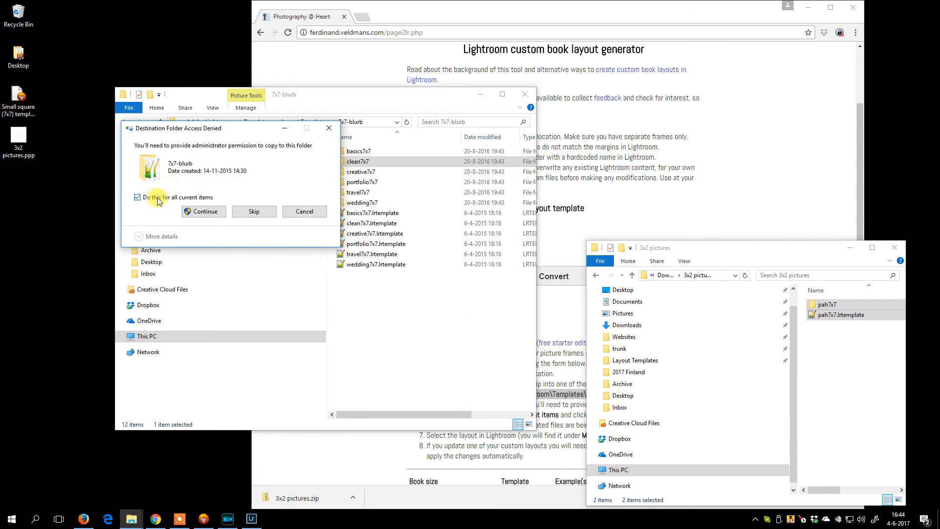
{"action": "left_click", "coordinate": [205, 212]}
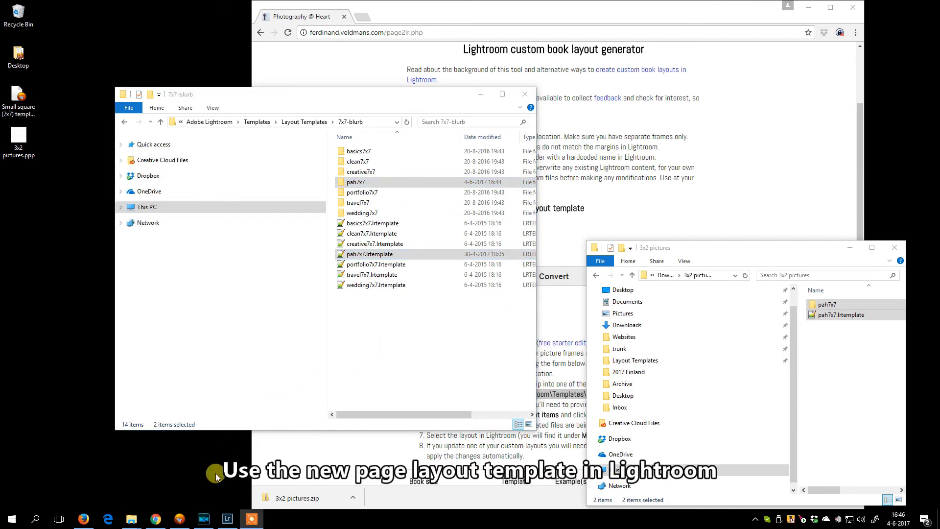
Close Adobe Lightroom and restart it to load the new layout template files
{"action": "left_click", "coordinate": [226, 520]}
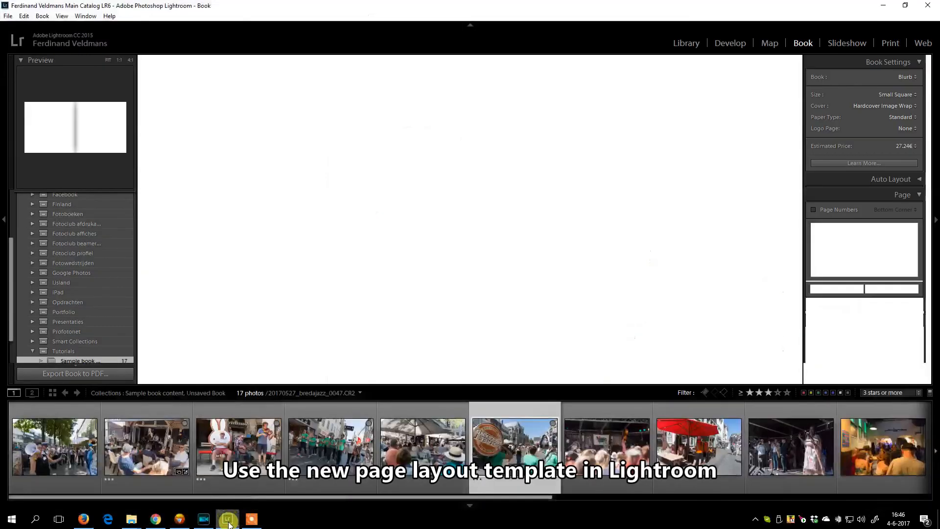
{"action": "left_click", "coordinate": [927, 6]}
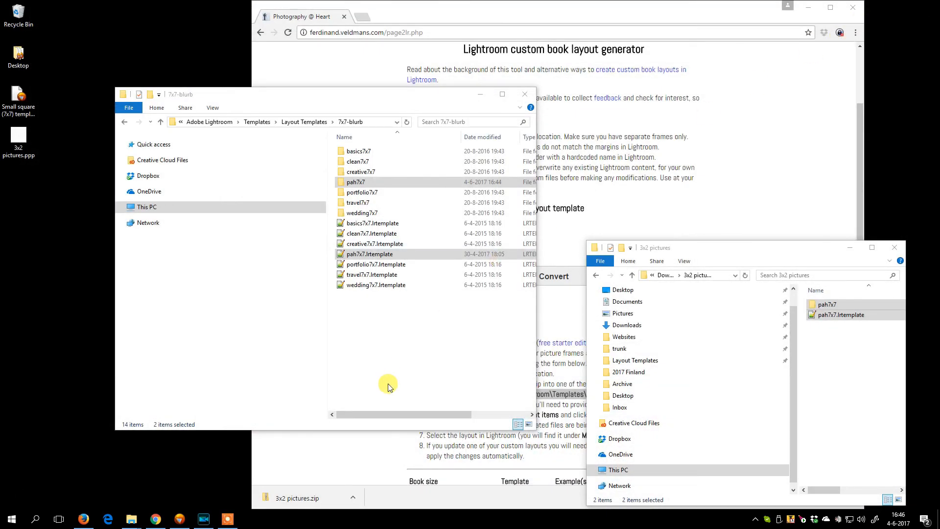
{"action": "key", "text": "super"}
{"action": "type", "text": "light"}
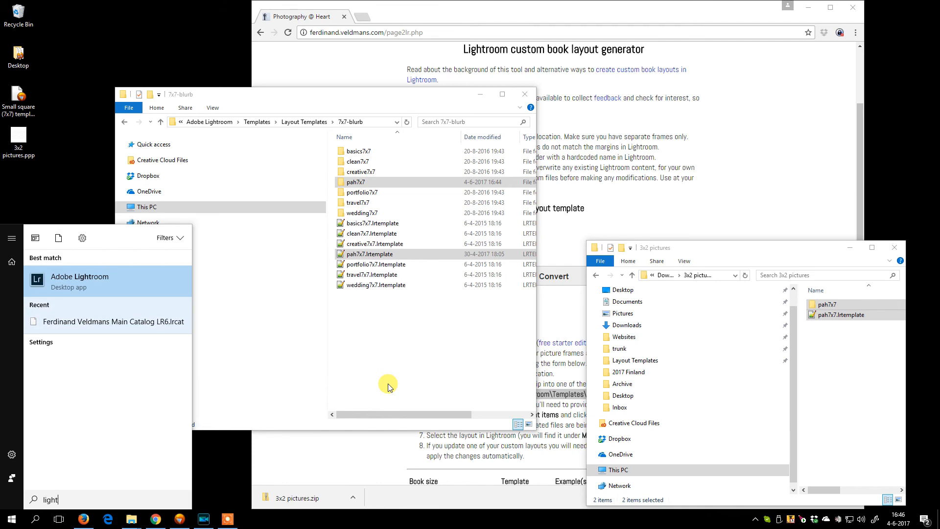
{"action": "key", "text": "Return"}
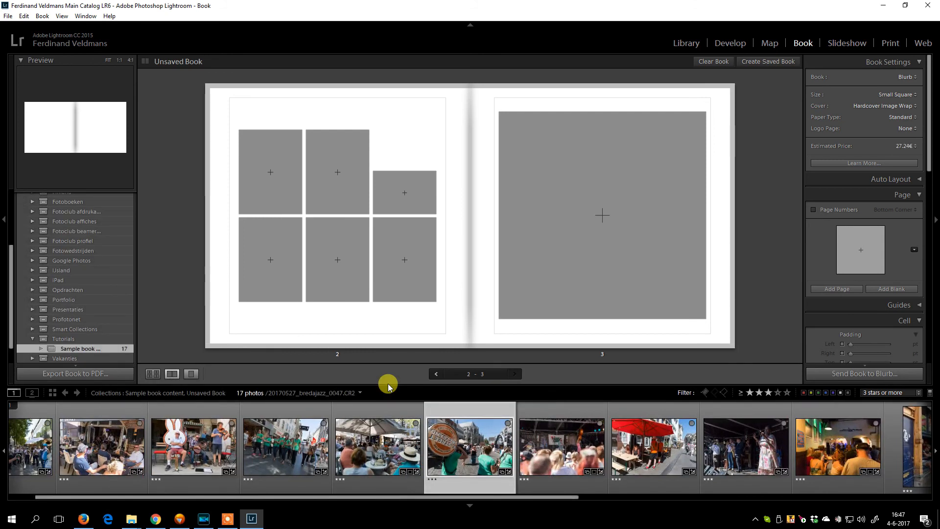
Change book page 2 to the six-photo 3x2 layout from My Custom Layouts
{"action": "left_click", "coordinate": [435, 322]}
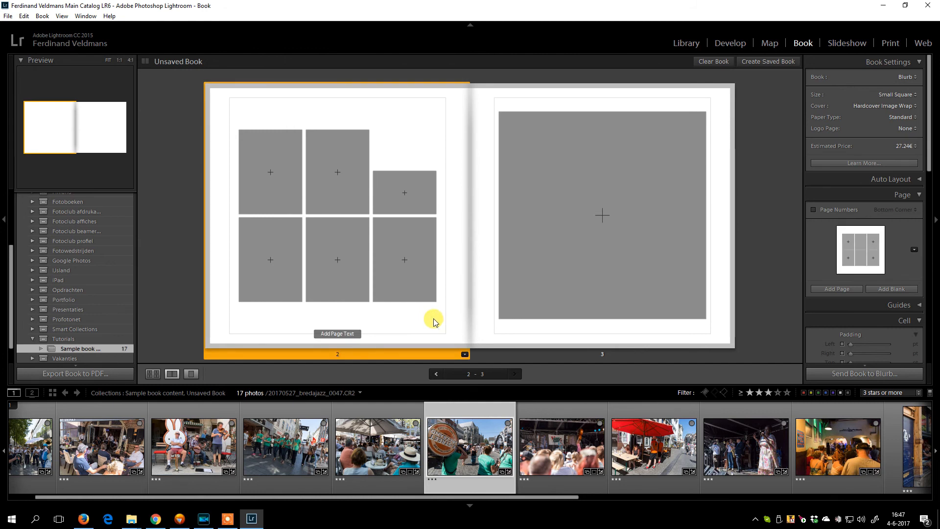
{"action": "left_click", "coordinate": [465, 354]}
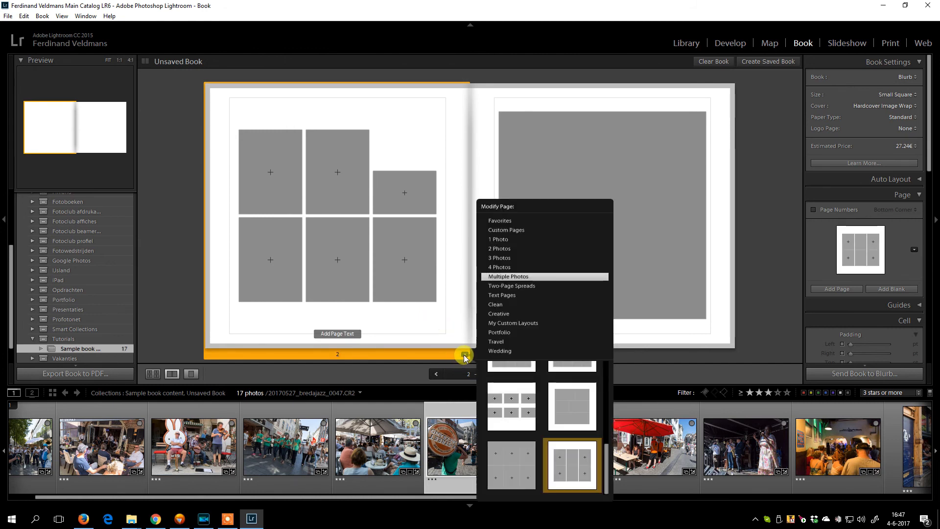
{"action": "left_click", "coordinate": [536, 325]}
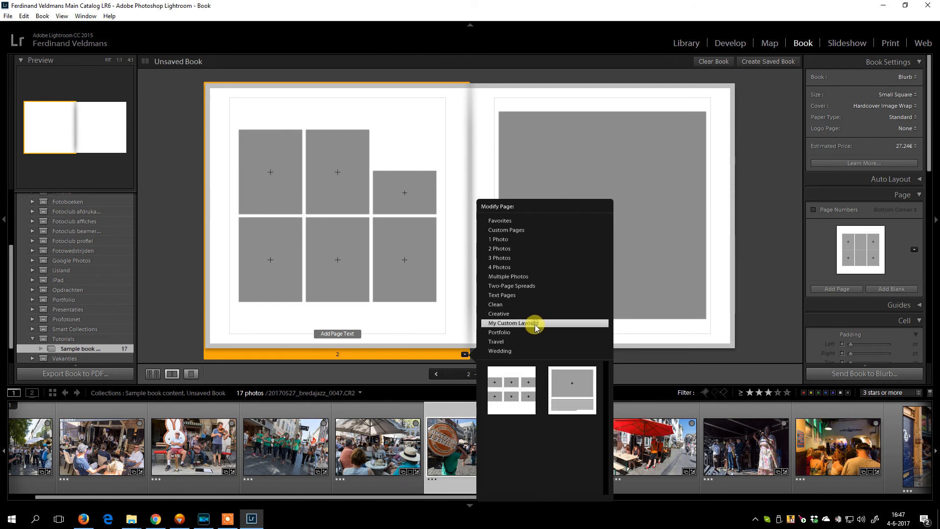
{"action": "left_click", "coordinate": [513, 410]}
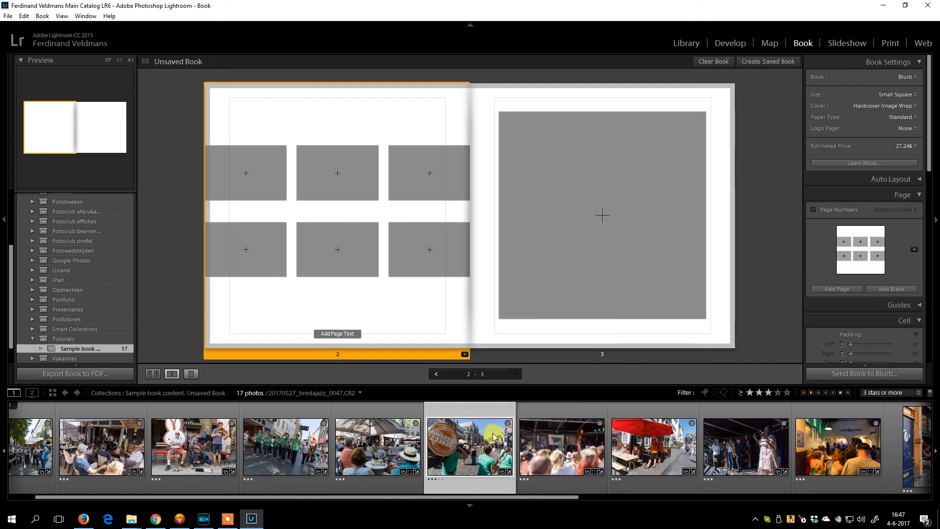
Change page 3 to the photo-with-text layout from My Custom Layouts and fill its text frame with "Enter some text here"
{"action": "left_click", "coordinate": [629, 330]}
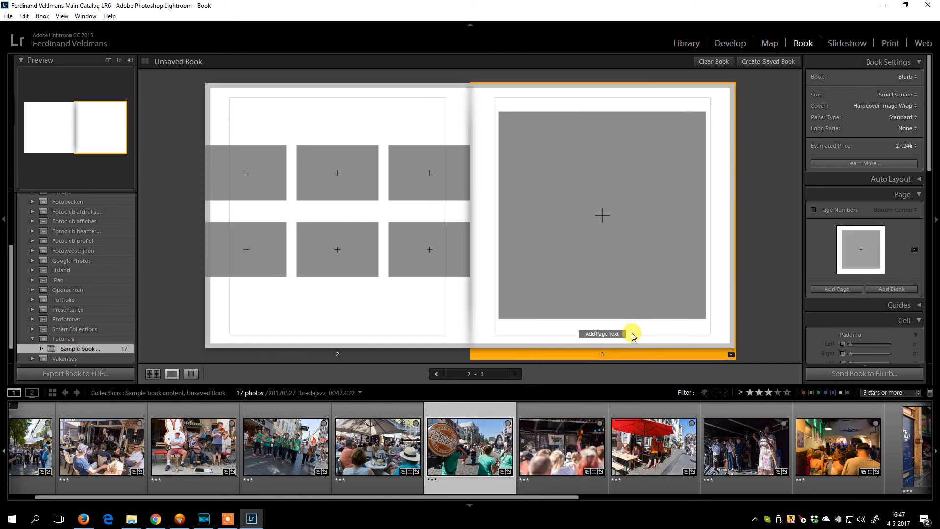
{"action": "left_click", "coordinate": [730, 354]}
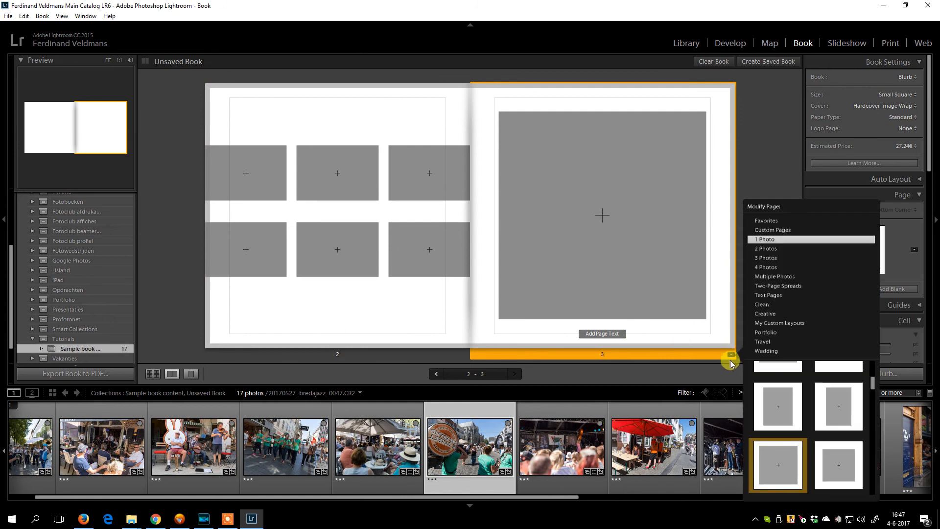
{"action": "left_click", "coordinate": [782, 323]}
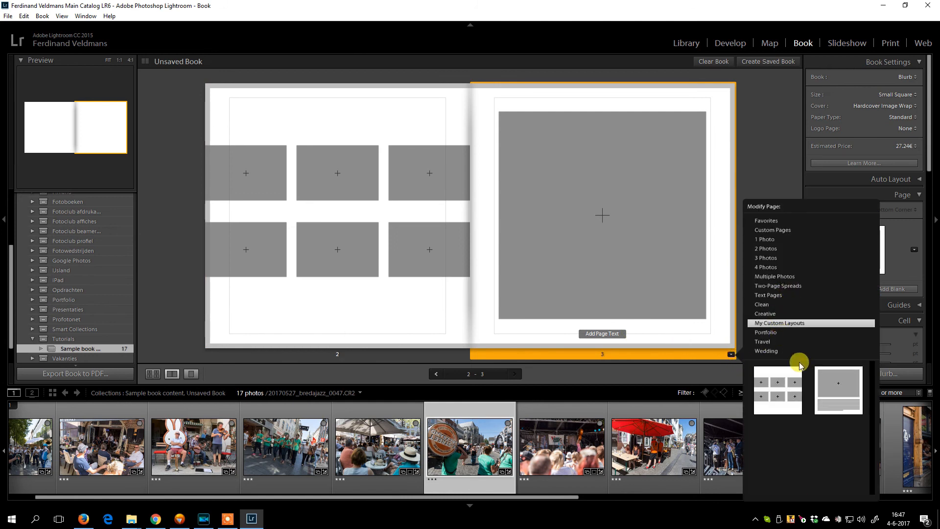
{"action": "left_click", "coordinate": [834, 385]}
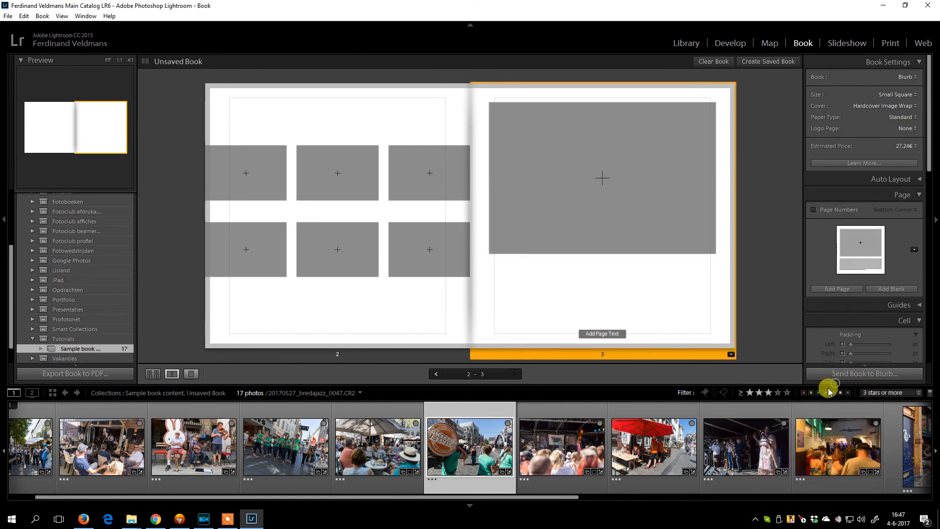
{"action": "left_click", "coordinate": [615, 284]}
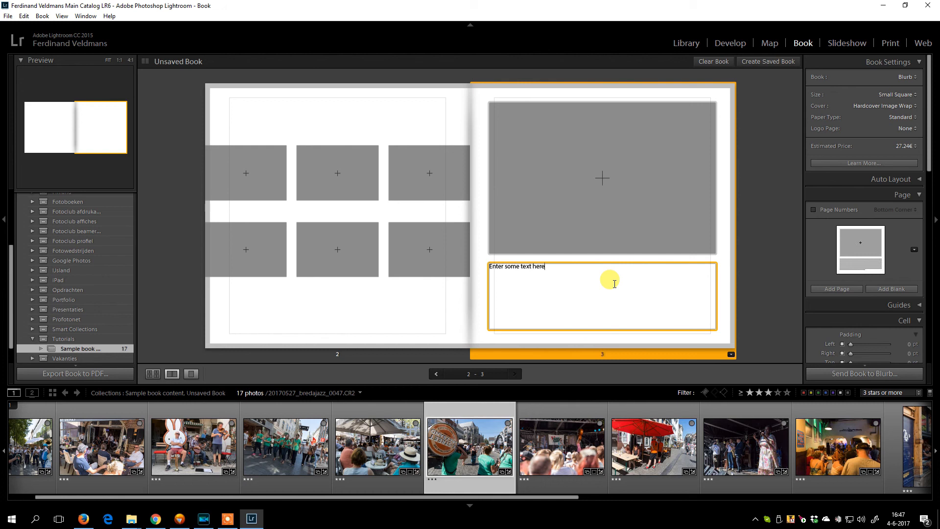
Place the rabbit, green-shirt group and café parasol photos in page 2's upper row, and the red parasol photo on page 3
{"action": "left_click_drag", "start_coordinate": [188, 437], "coordinate": [241, 165]}
{"action": "left_click_drag", "start_coordinate": [284, 441], "coordinate": [323, 164]}
{"action": "left_click_drag", "start_coordinate": [372, 443], "coordinate": [425, 171]}
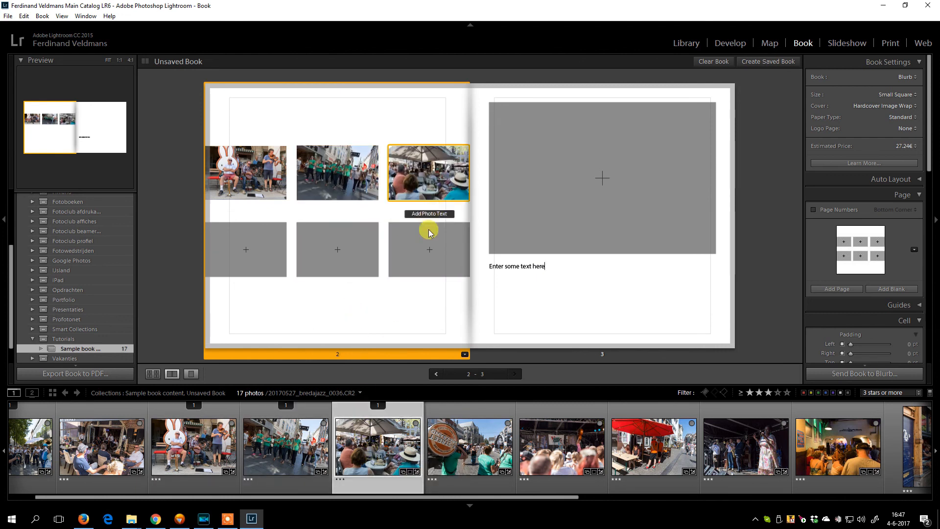
{"action": "left_click_drag", "start_coordinate": [636, 443], "coordinate": [568, 205]}
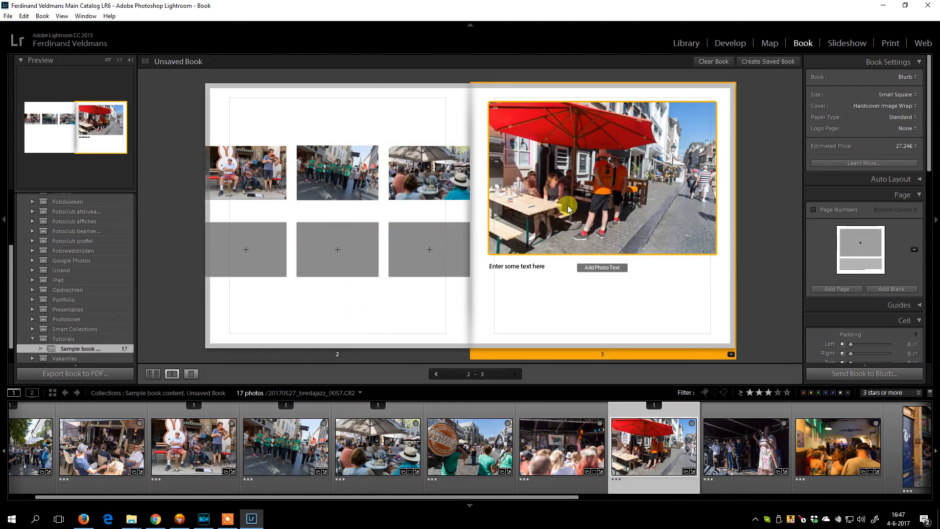